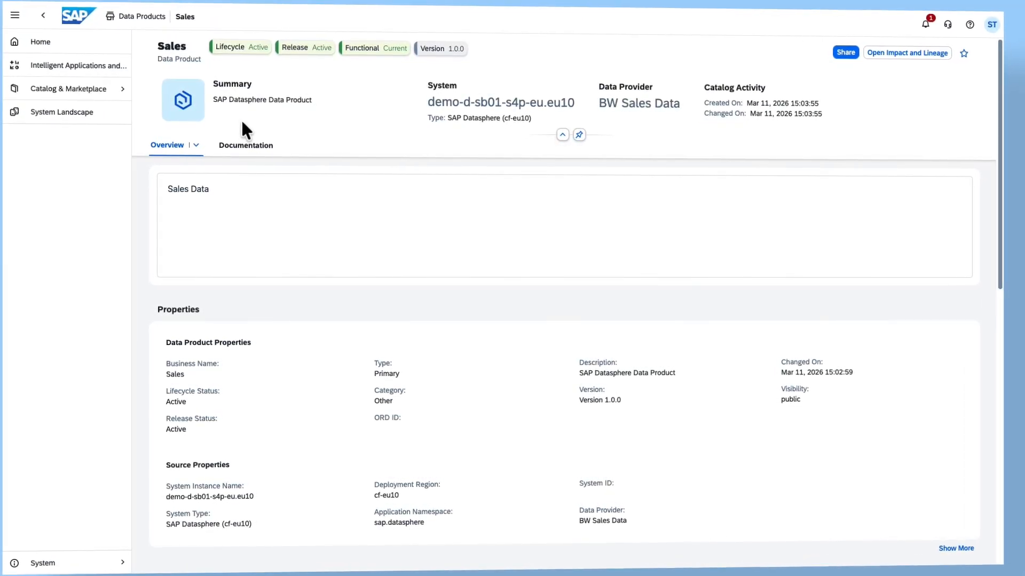
- Start sharing the Sales data product and choose databricks-91b0a006 as the target system
{"action": "left_click", "coordinate": [850, 49]}
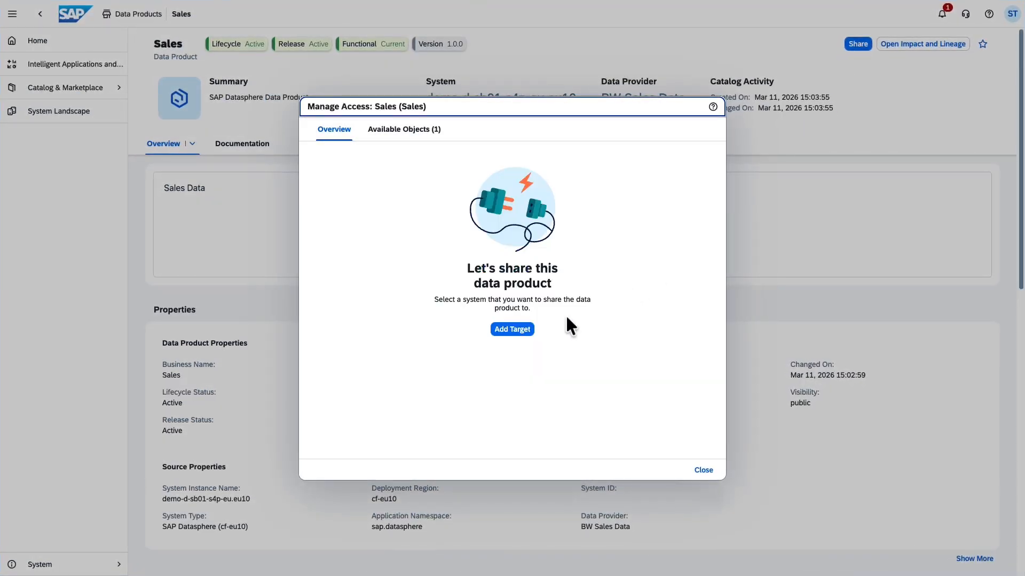
{"action": "left_click", "coordinate": [515, 330]}
{"action": "left_click", "coordinate": [487, 226]}
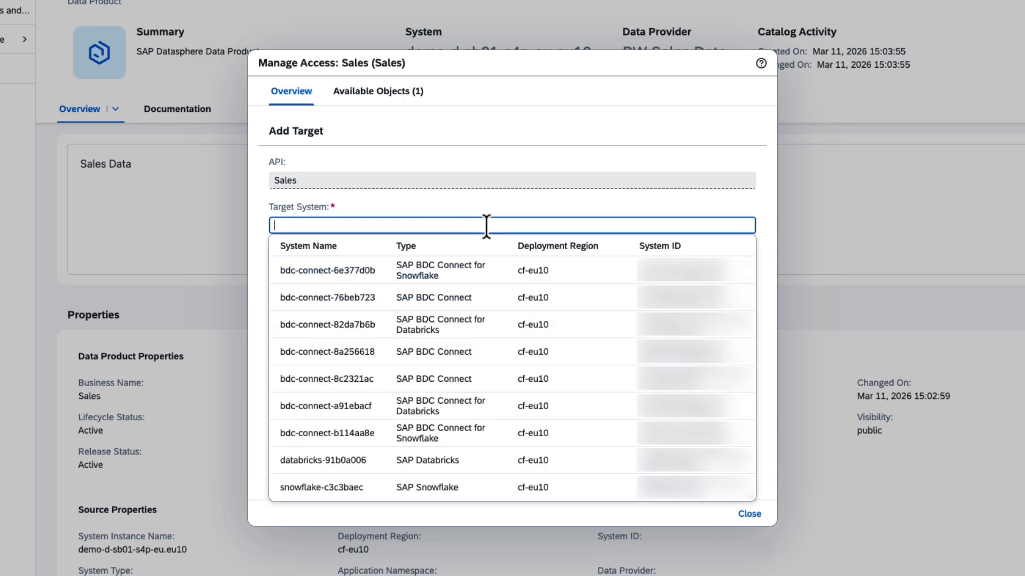
{"action": "left_click", "coordinate": [467, 525]}
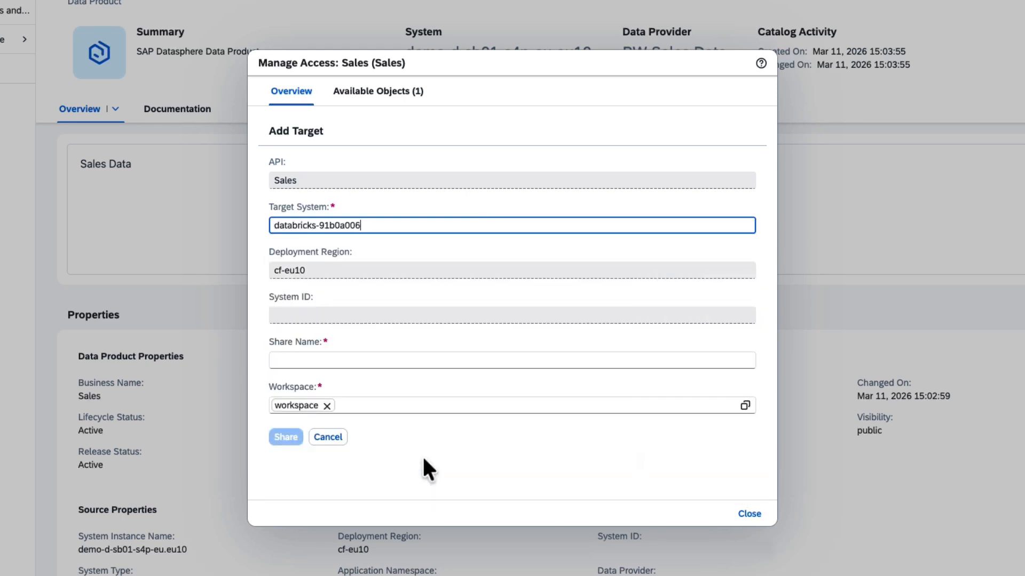
- Name the share sales-data, share the data product to the preselected workspace, and close the access dialog
{"action": "left_click", "coordinate": [409, 361]}
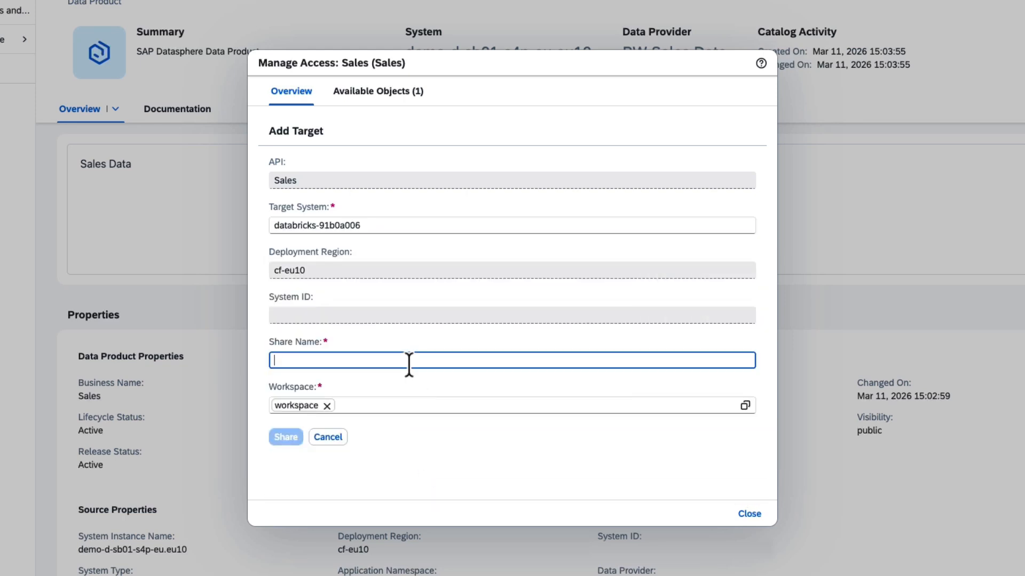
{"action": "type", "text": "sales-data"}
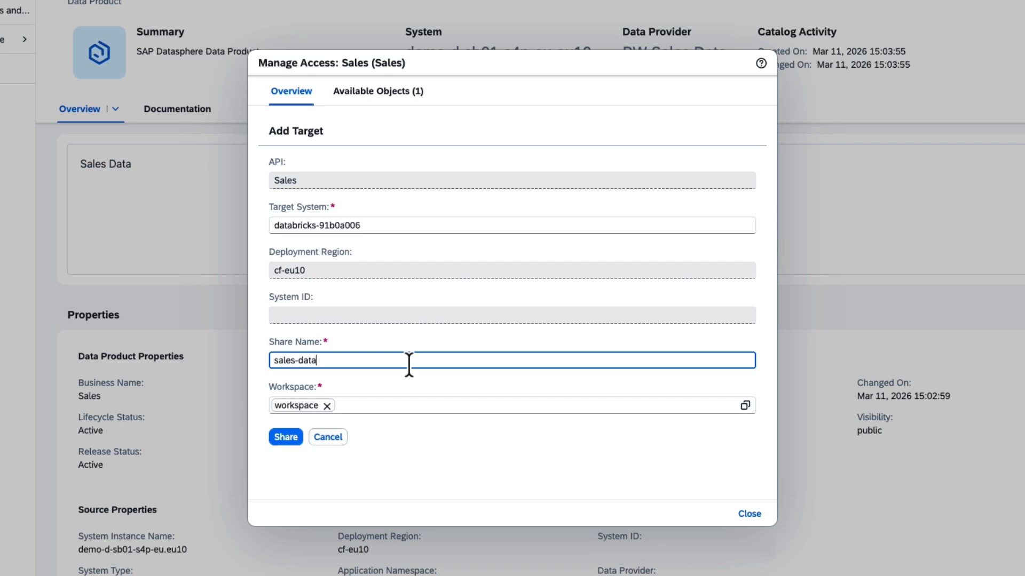
{"action": "left_click", "coordinate": [292, 436]}
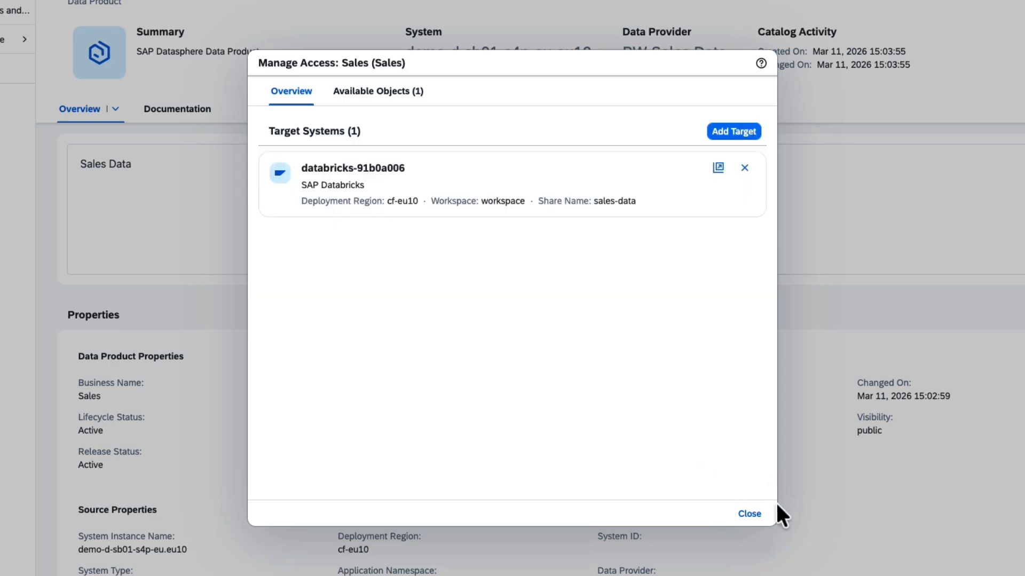
{"action": "left_click", "coordinate": [750, 513]}
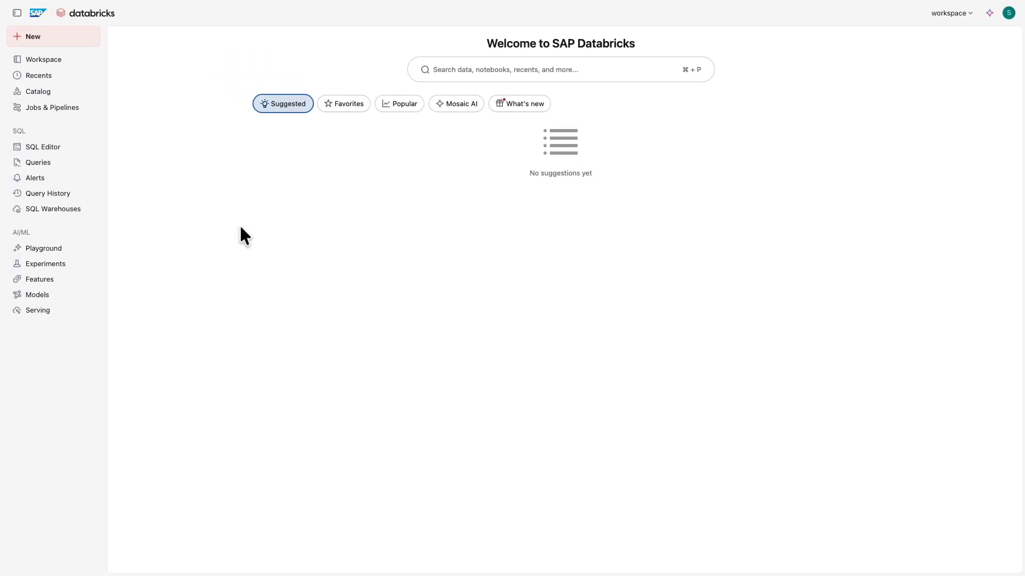
- In the SAP Databricks catalog, search for sales-data and open the table under its sales_srv:v1 schema
{"action": "left_click", "coordinate": [52, 96]}
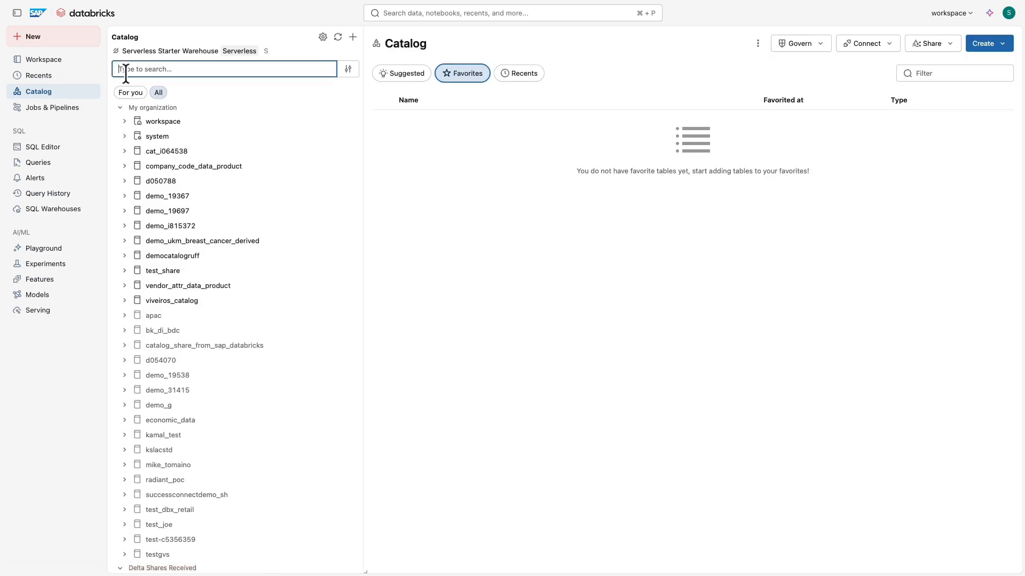
{"action": "type", "text": "sales-data"}
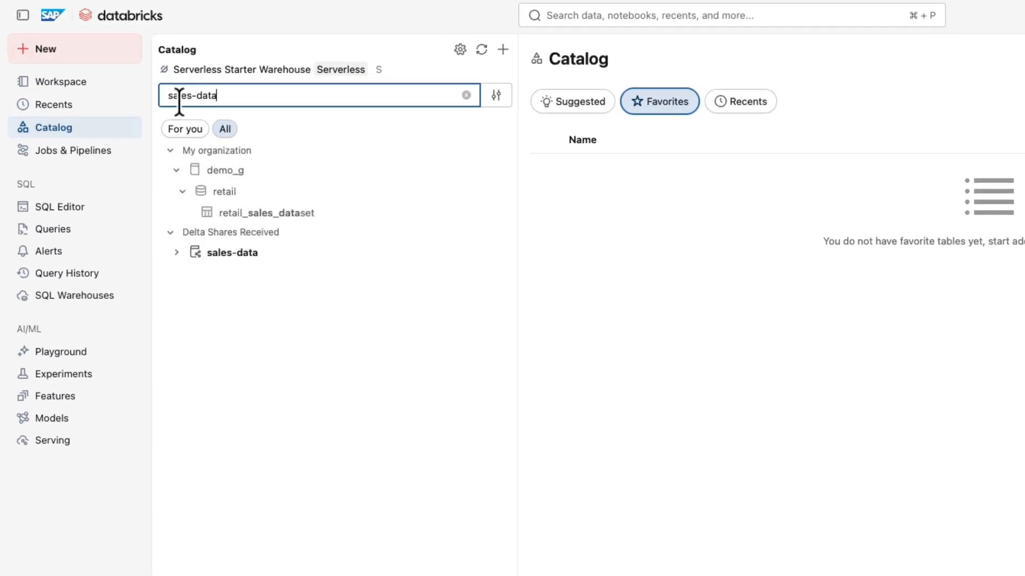
{"action": "left_click", "coordinate": [176, 253]}
{"action": "left_click", "coordinate": [182, 295]}
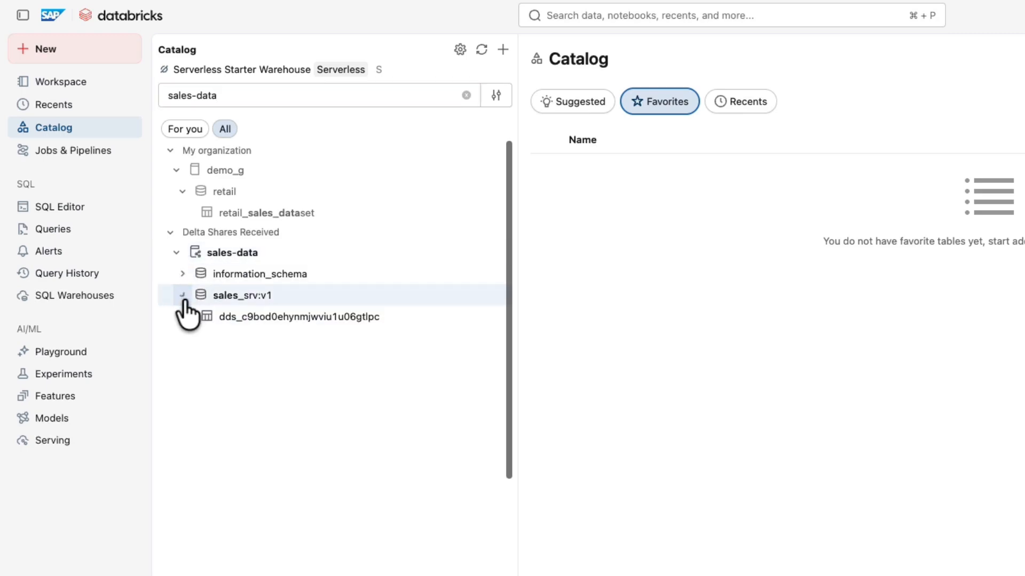
{"action": "left_click", "coordinate": [230, 317]}
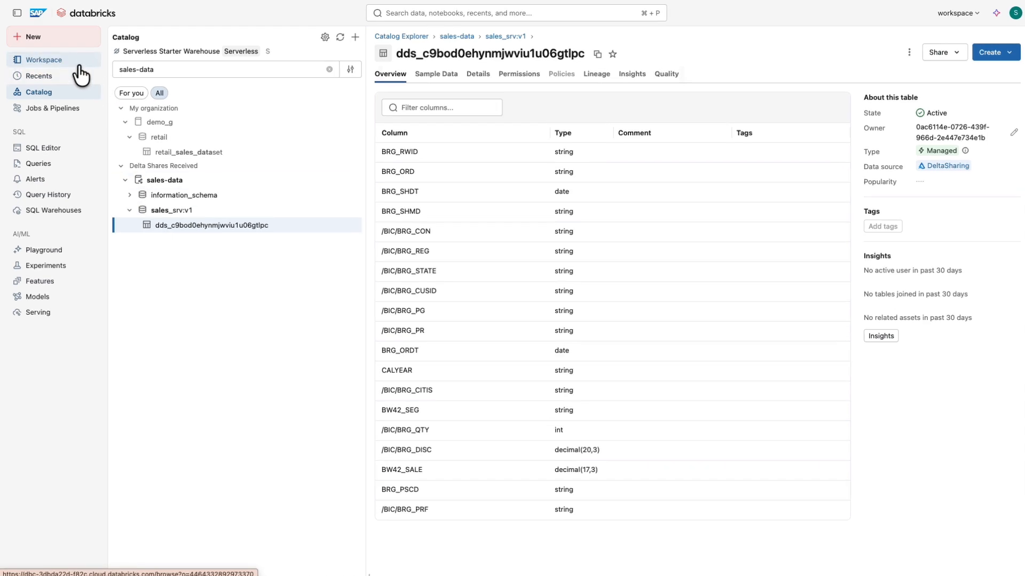
- Open the workspace notebook Demo - Create Sales Prediction and review its business understanding and data understanding sections
{"action": "left_click", "coordinate": [111, 92]}
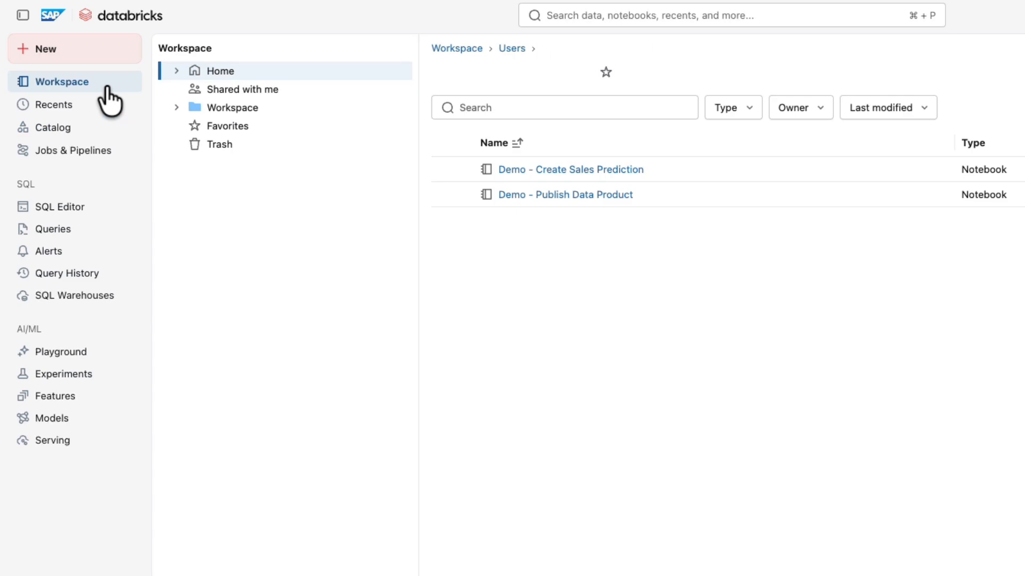
{"action": "left_click", "coordinate": [614, 169]}
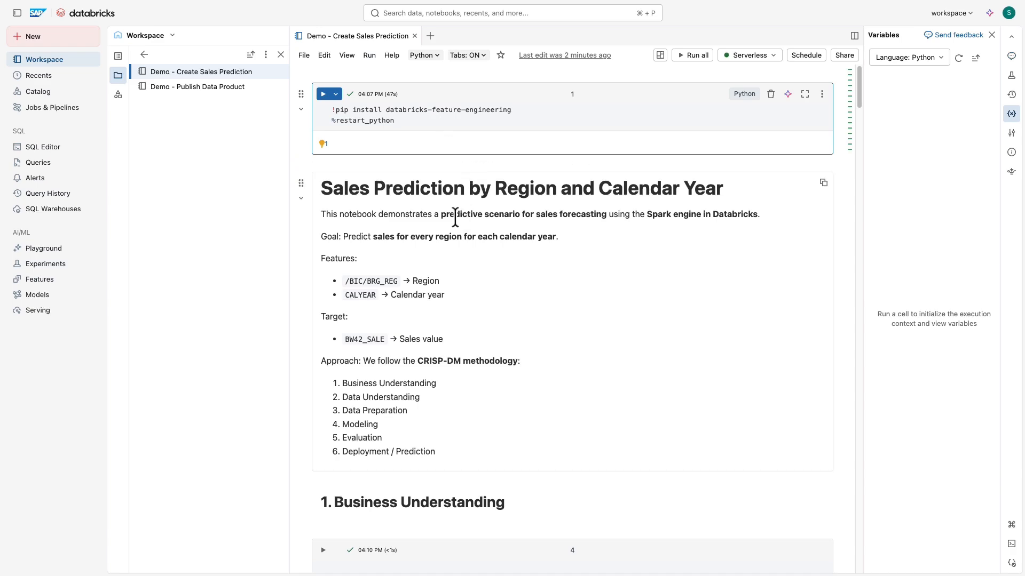
{"action": "scroll", "coordinate": [455, 218], "scroll_direction": "down", "scroll_amount": 9}
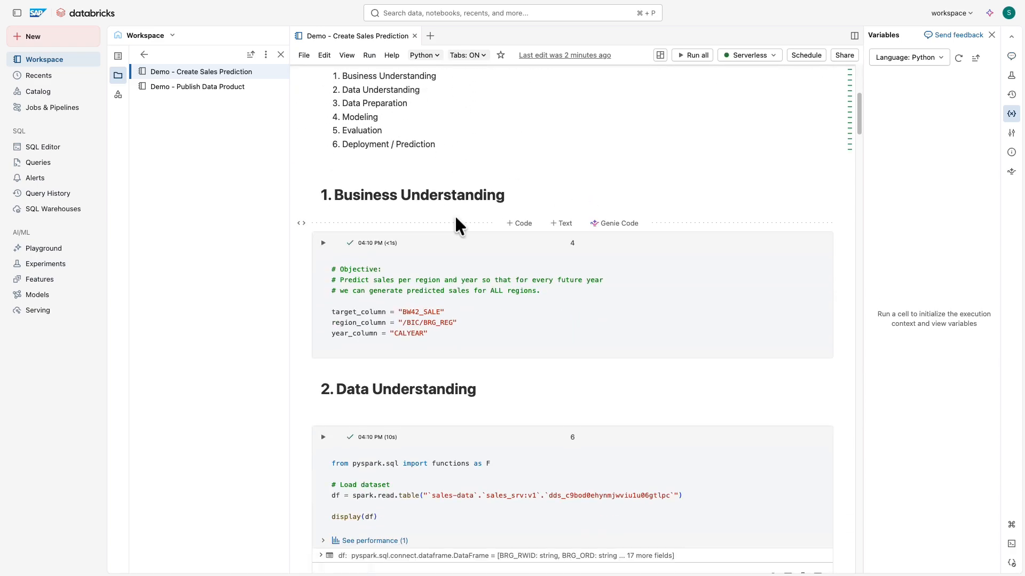
{"action": "scroll", "coordinate": [455, 219], "scroll_direction": "down", "scroll_amount": 2}
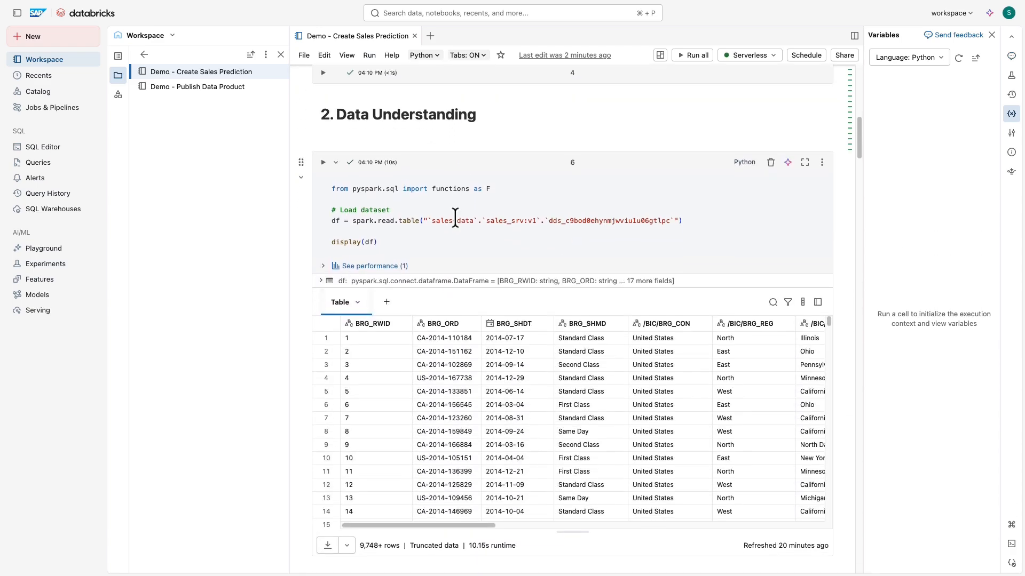
{"action": "scroll", "coordinate": [455, 217], "scroll_direction": "down", "scroll_amount": 4}
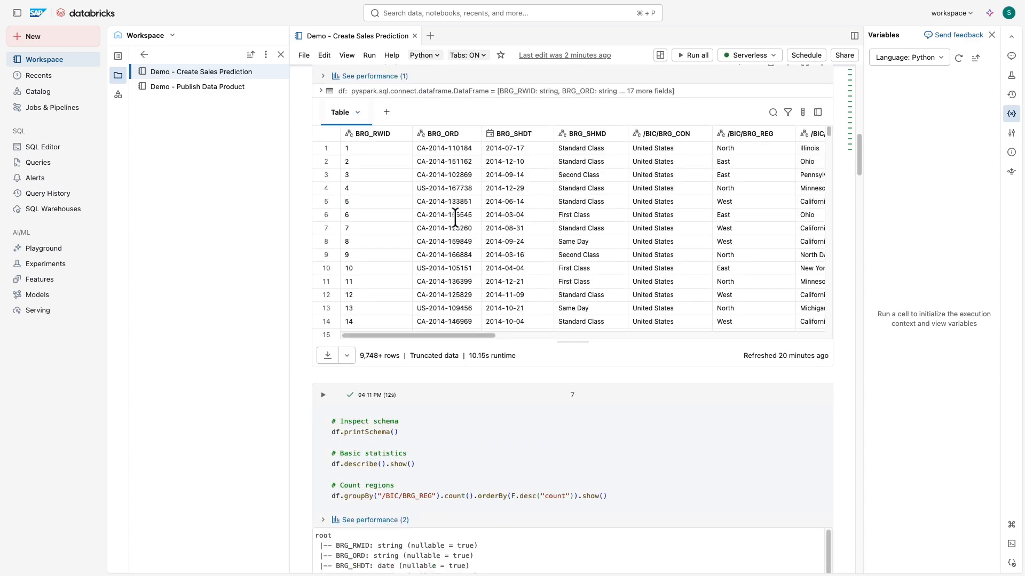
{"action": "scroll", "coordinate": [455, 216], "scroll_direction": "down", "scroll_amount": 5}
{"action": "scroll", "coordinate": [455, 216], "scroll_direction": "down", "scroll_amount": 5}
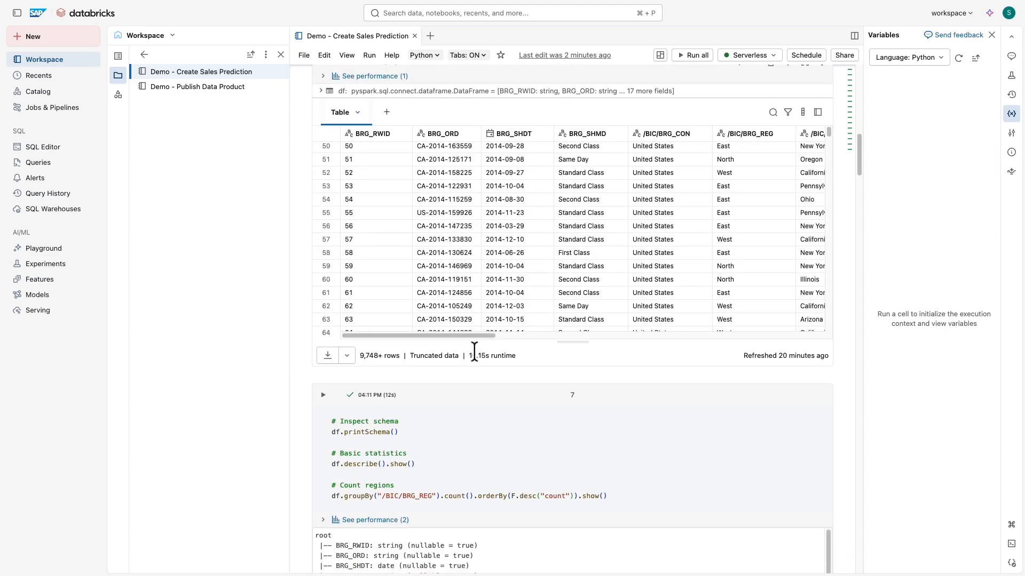
{"action": "scroll", "coordinate": [474, 350], "scroll_direction": "down", "scroll_amount": 15}
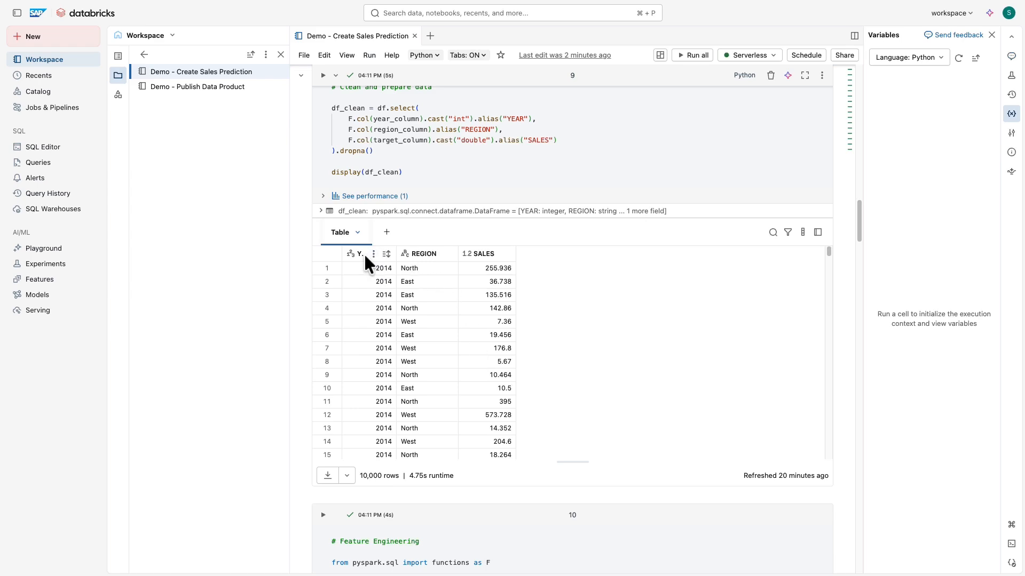
- Examine the notebook's cleaned data, feature engineering output and modeling cells
{"action": "scroll", "coordinate": [600, 303], "scroll_direction": "down", "scroll_amount": 5}
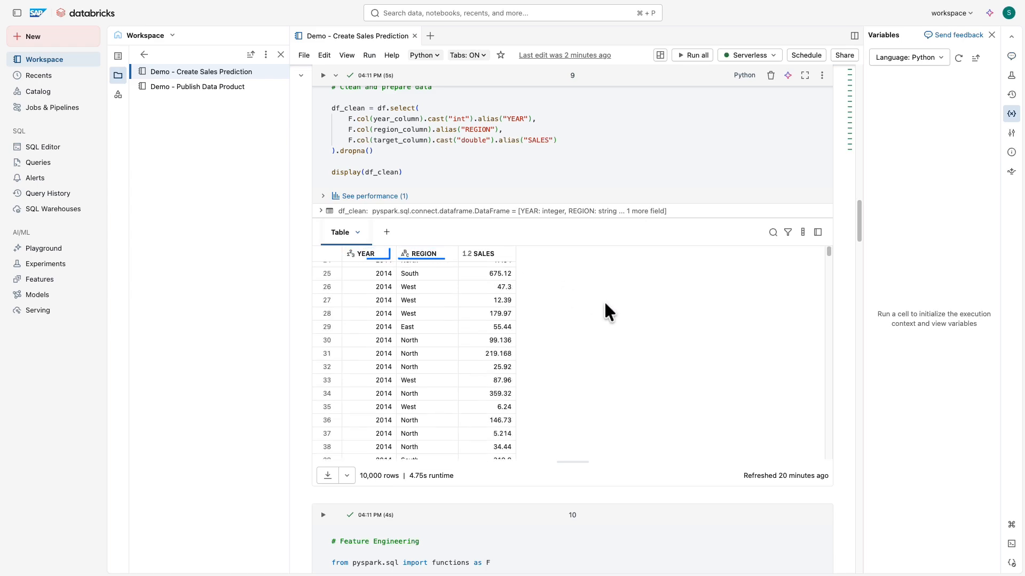
{"action": "scroll", "coordinate": [577, 475], "scroll_direction": "down", "scroll_amount": 10}
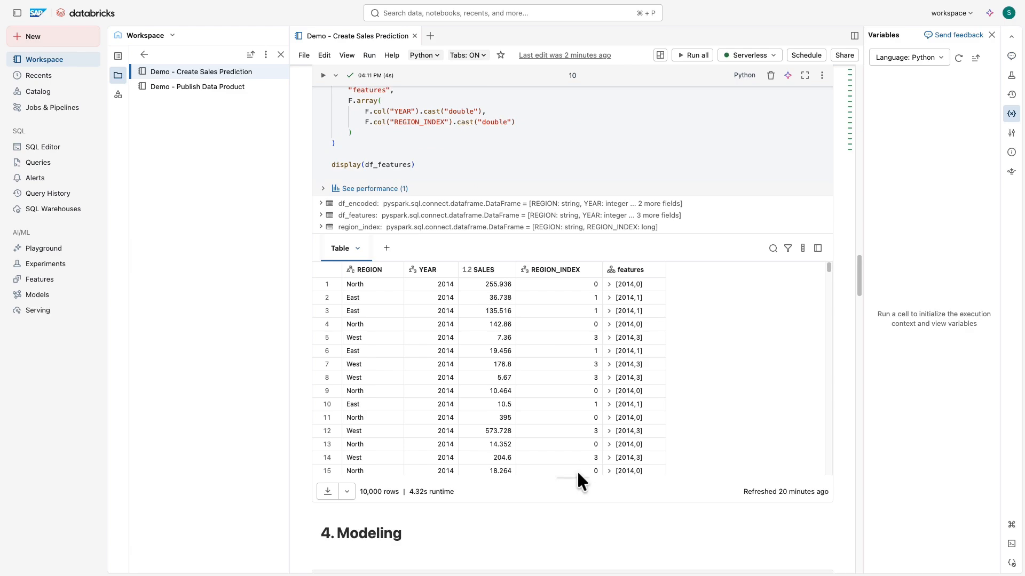
{"action": "scroll", "coordinate": [577, 470], "scroll_direction": "down", "scroll_amount": 4}
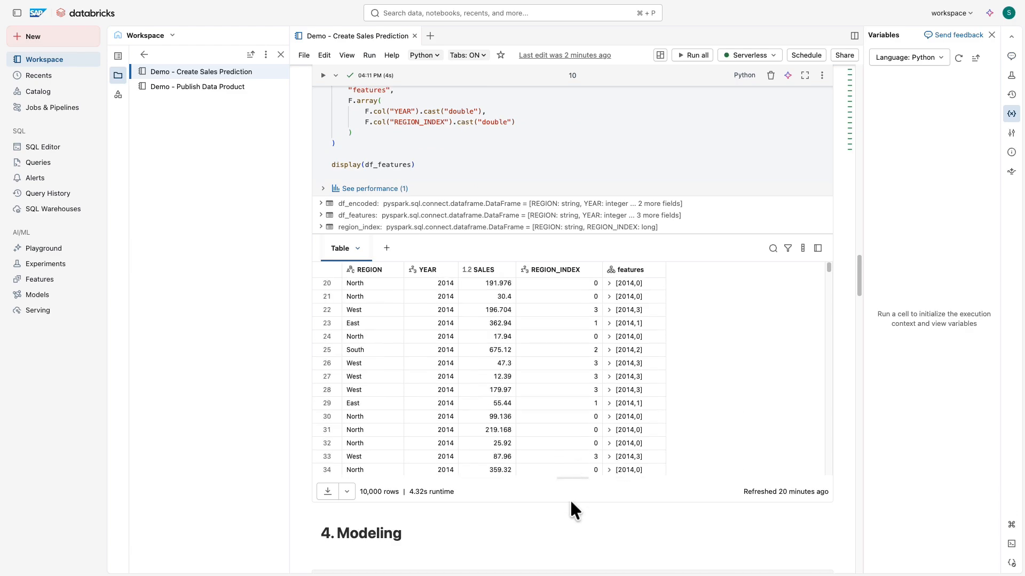
{"action": "scroll", "coordinate": [569, 498], "scroll_direction": "down", "scroll_amount": 2}
{"action": "scroll", "coordinate": [570, 502], "scroll_direction": "down", "scroll_amount": 7}
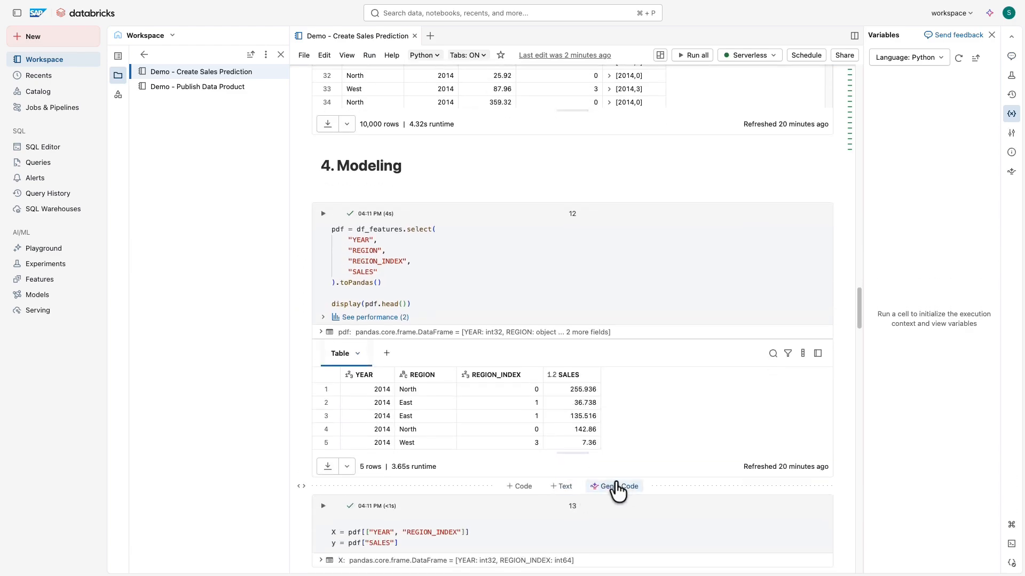
{"action": "scroll", "coordinate": [621, 482], "scroll_direction": "down", "scroll_amount": 7}
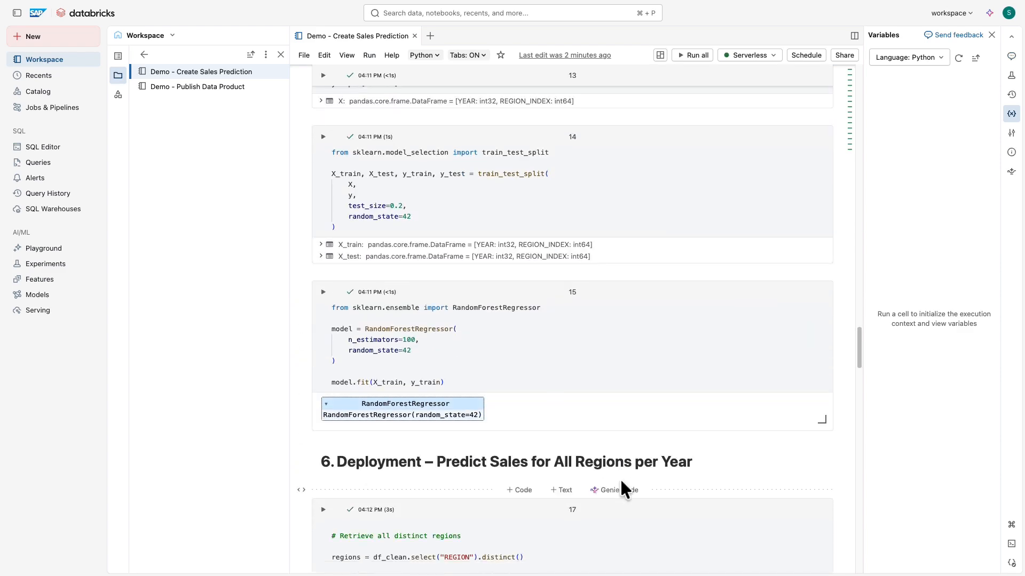
- Review the notebook's deployment section, from the distinct regions and future years to the predictions and the feature table code
{"action": "scroll", "coordinate": [620, 478], "scroll_direction": "down", "scroll_amount": 4}
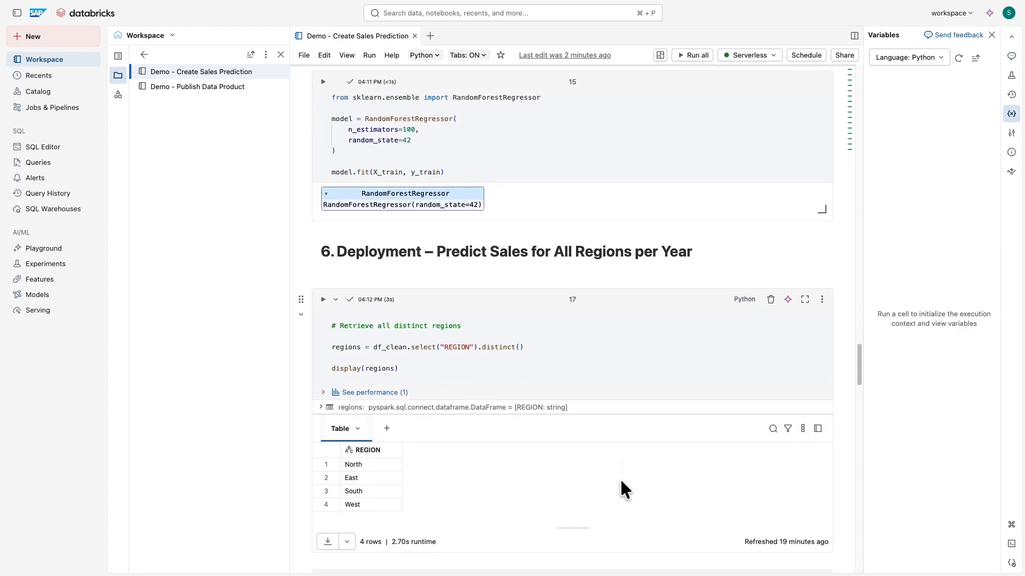
{"action": "scroll", "coordinate": [620, 478], "scroll_direction": "down", "scroll_amount": 4}
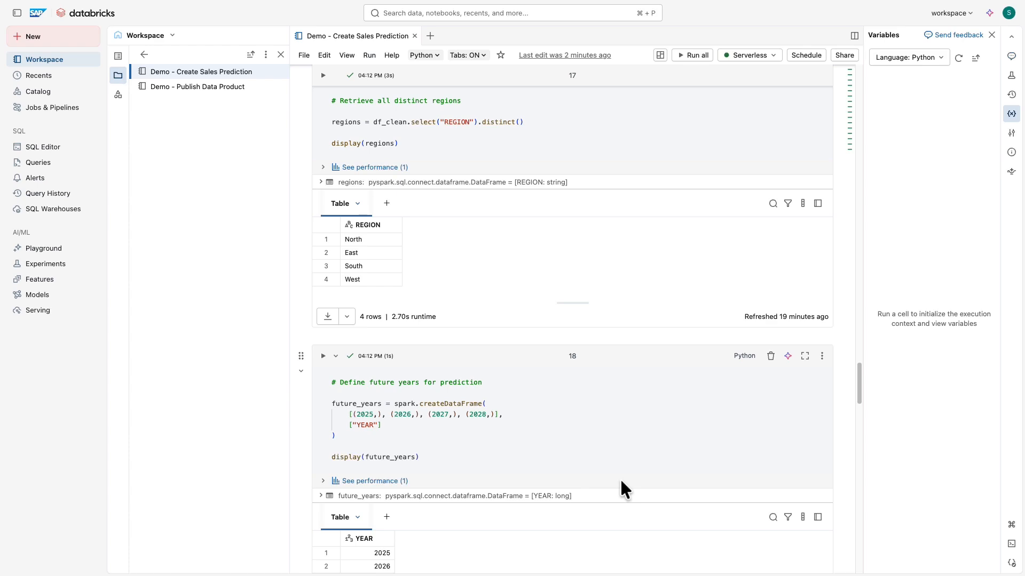
{"action": "scroll", "coordinate": [619, 478], "scroll_direction": "down", "scroll_amount": 4}
{"action": "scroll", "coordinate": [620, 481], "scroll_direction": "down", "scroll_amount": 5}
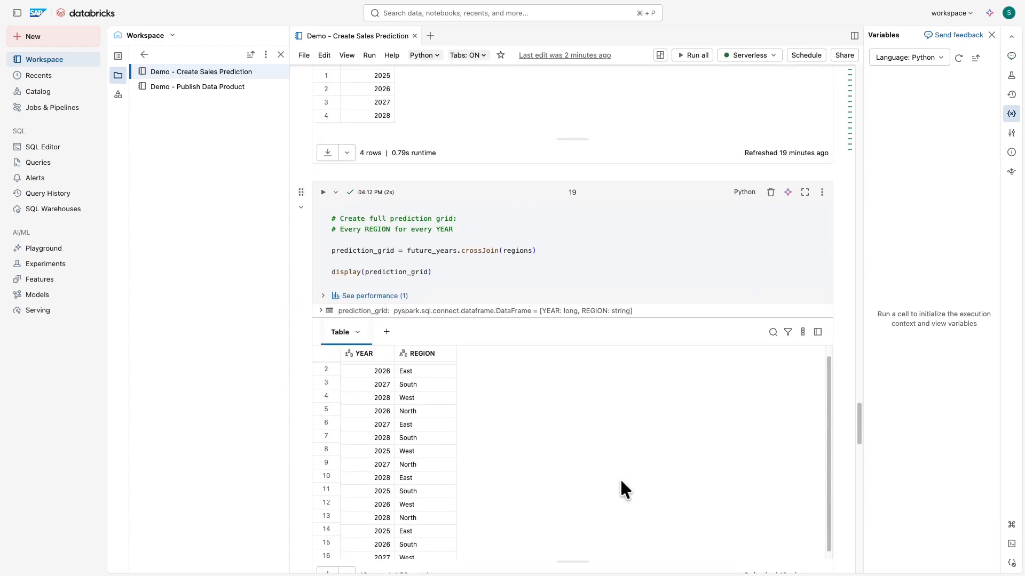
{"action": "scroll", "coordinate": [834, 420], "scroll_direction": "down", "scroll_amount": 10}
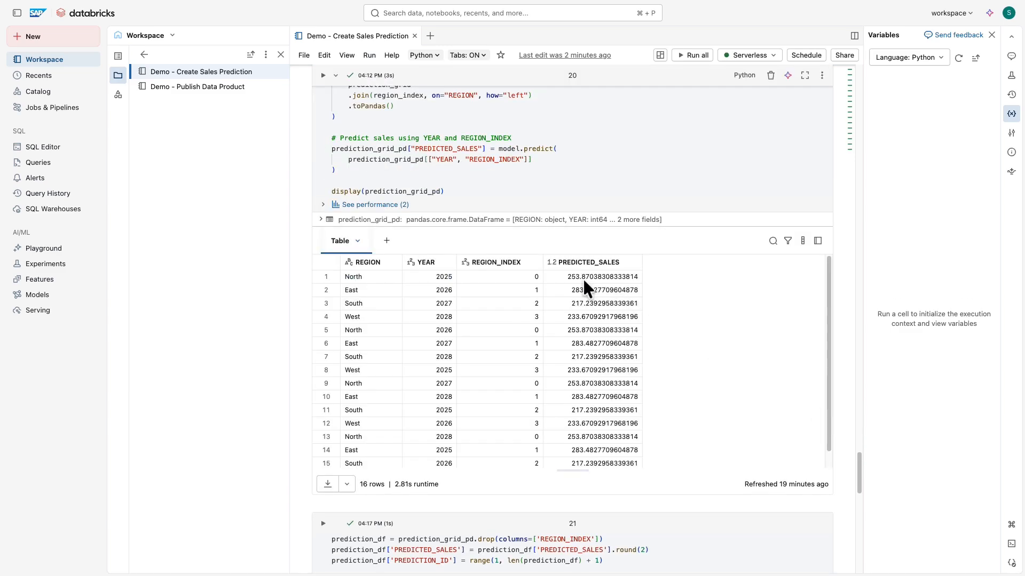
{"action": "scroll", "coordinate": [848, 451], "scroll_direction": "down", "scroll_amount": 7}
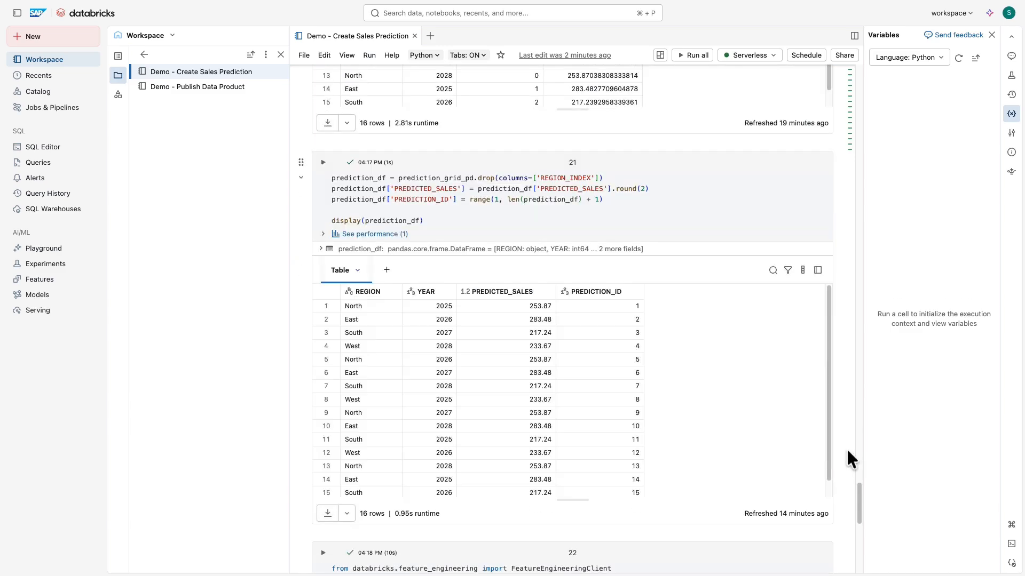
{"action": "scroll", "coordinate": [847, 452], "scroll_direction": "down", "scroll_amount": 1}
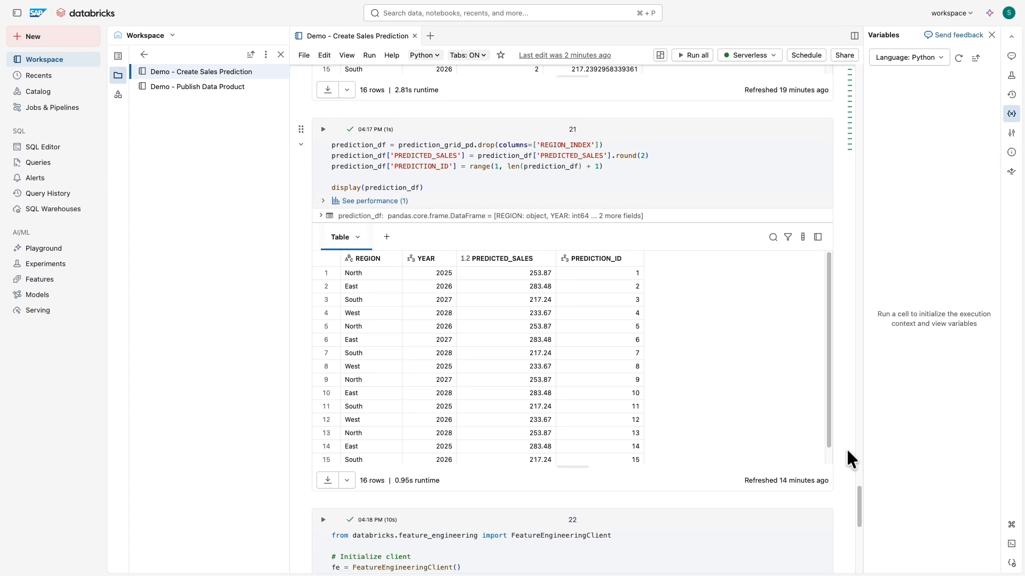
{"action": "scroll", "coordinate": [847, 450], "scroll_direction": "down", "scroll_amount": 5}
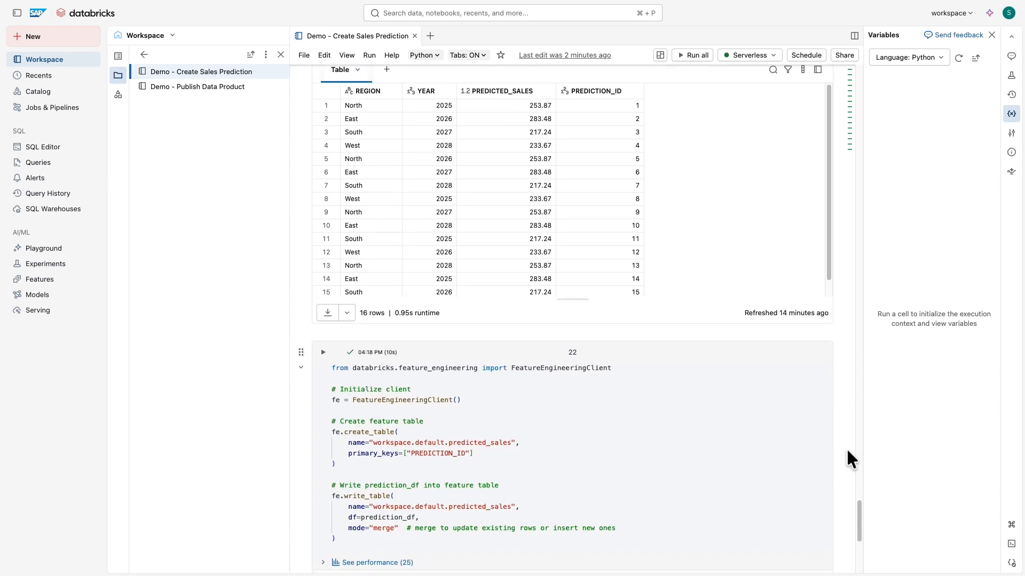
{"action": "scroll", "coordinate": [848, 452], "scroll_direction": "down", "scroll_amount": 2}
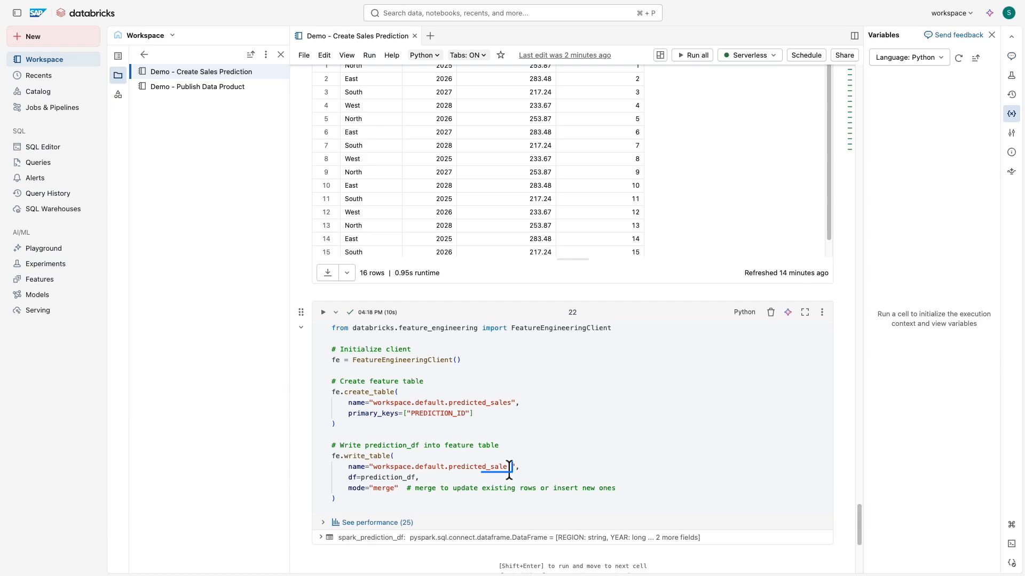
- Search the catalog for predicted_sales, open that table in workspace.default, and view its sample data
{"action": "left_click", "coordinate": [64, 92]}
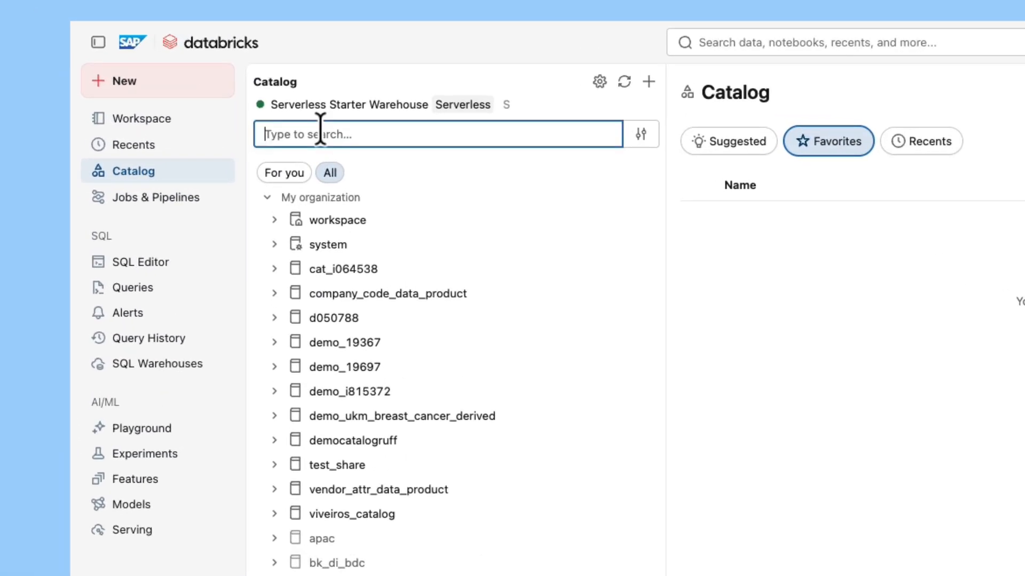
{"action": "type", "text": "predicted_sales"}
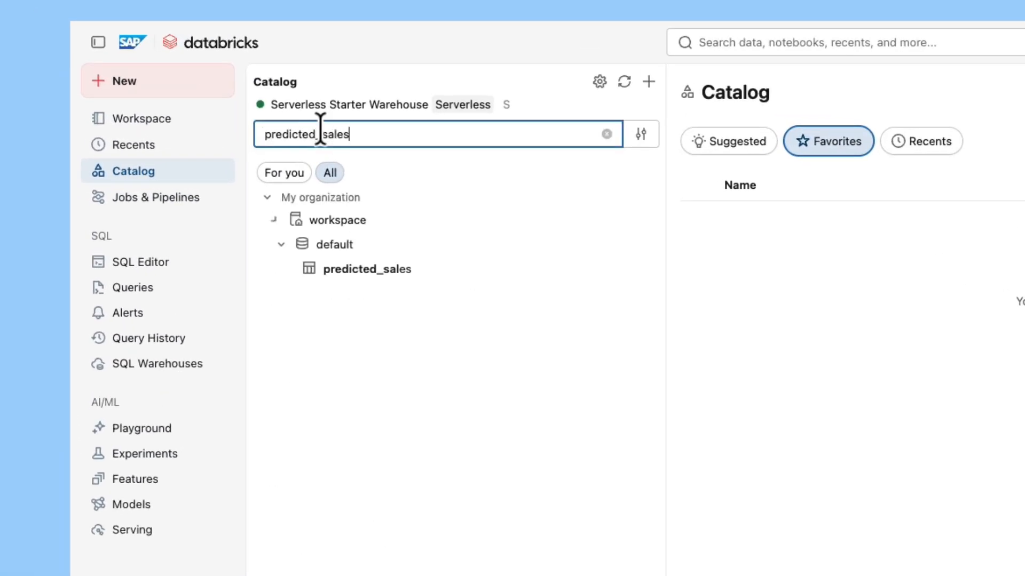
{"action": "left_click", "coordinate": [320, 269]}
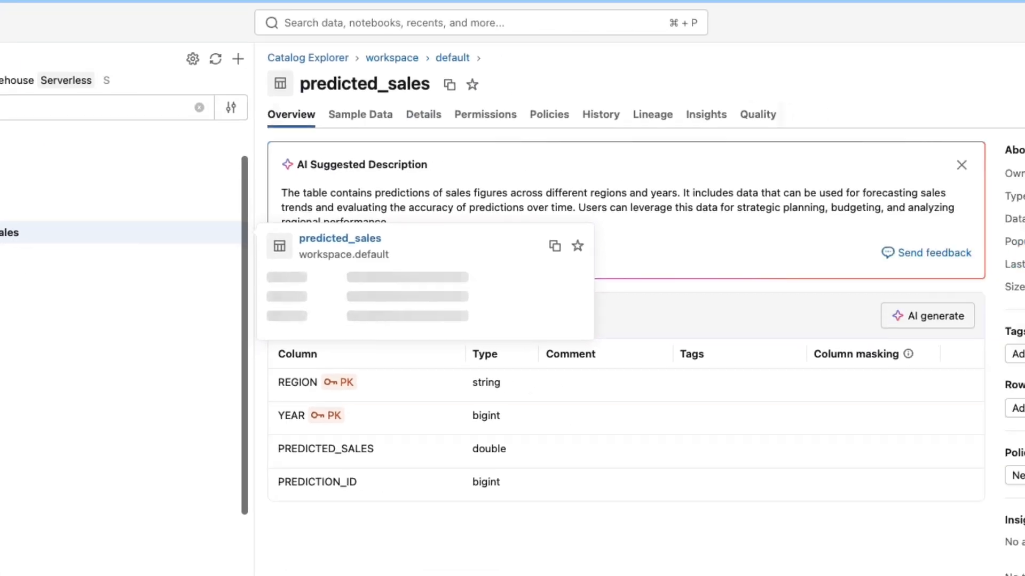
{"action": "left_click", "coordinate": [207, 108]}
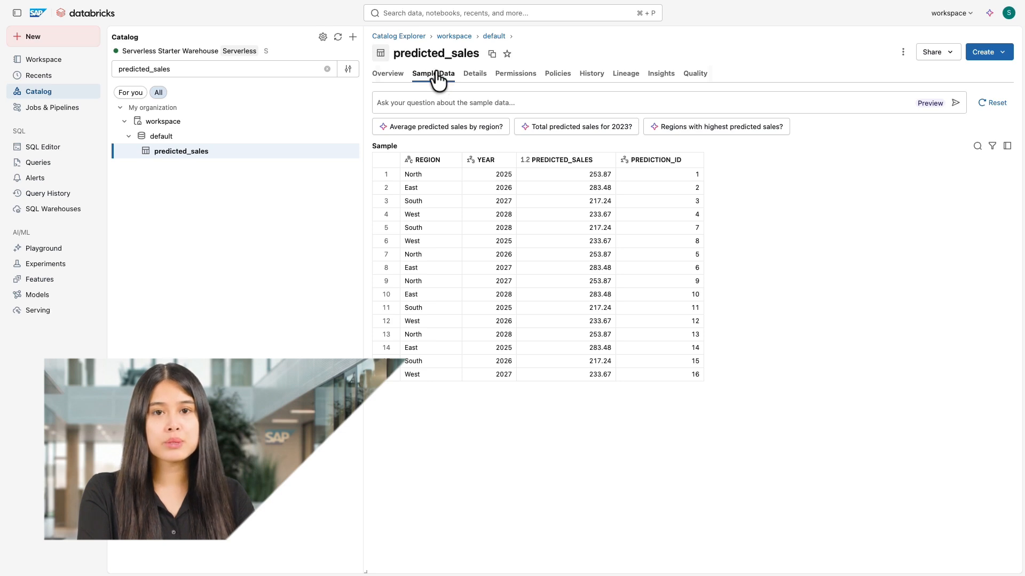
- Create a new Delta Sharing share named predicted_sales with the description Predicted Sales Data
{"action": "left_click", "coordinate": [322, 37]}
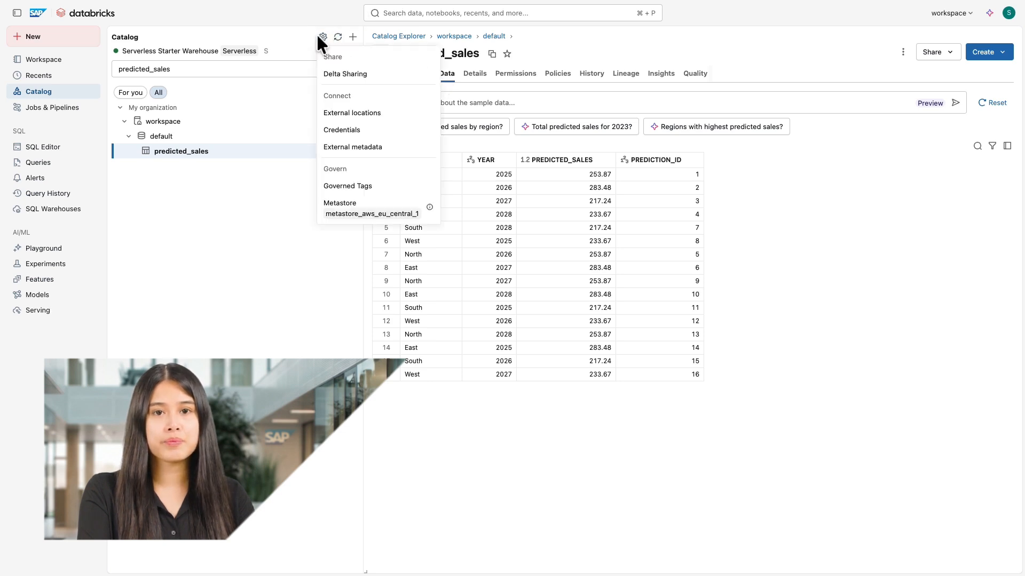
{"action": "left_click", "coordinate": [329, 74]}
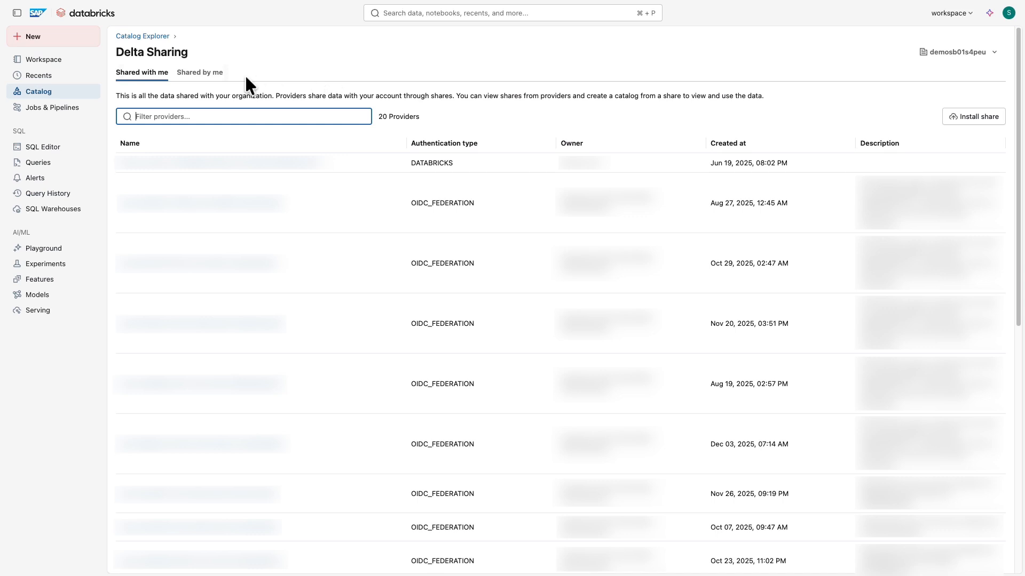
{"action": "left_click", "coordinate": [218, 73]}
{"action": "left_click", "coordinate": [988, 116]}
{"action": "left_click", "coordinate": [382, 103]}
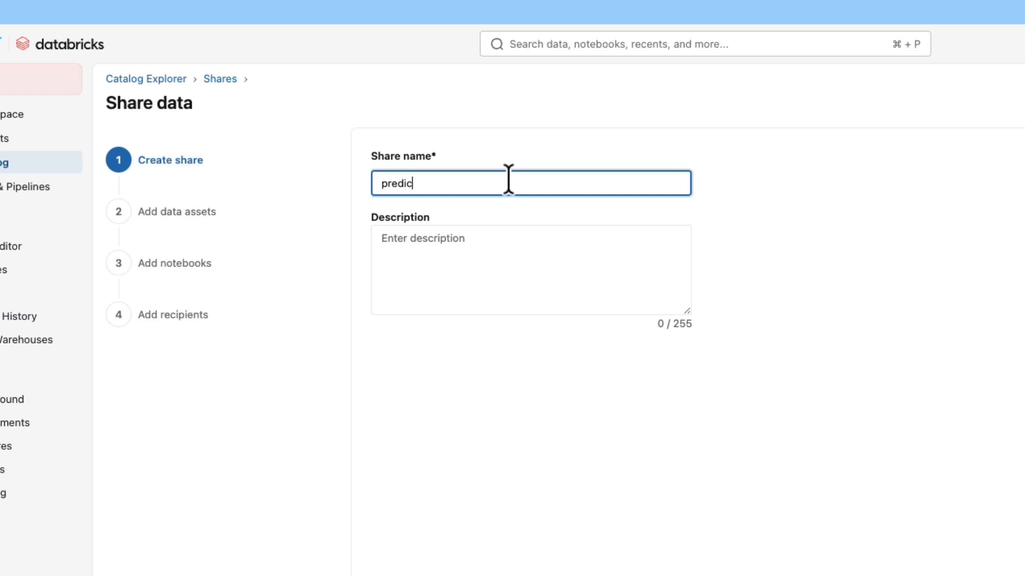
{"action": "left_click", "coordinate": [510, 256]}
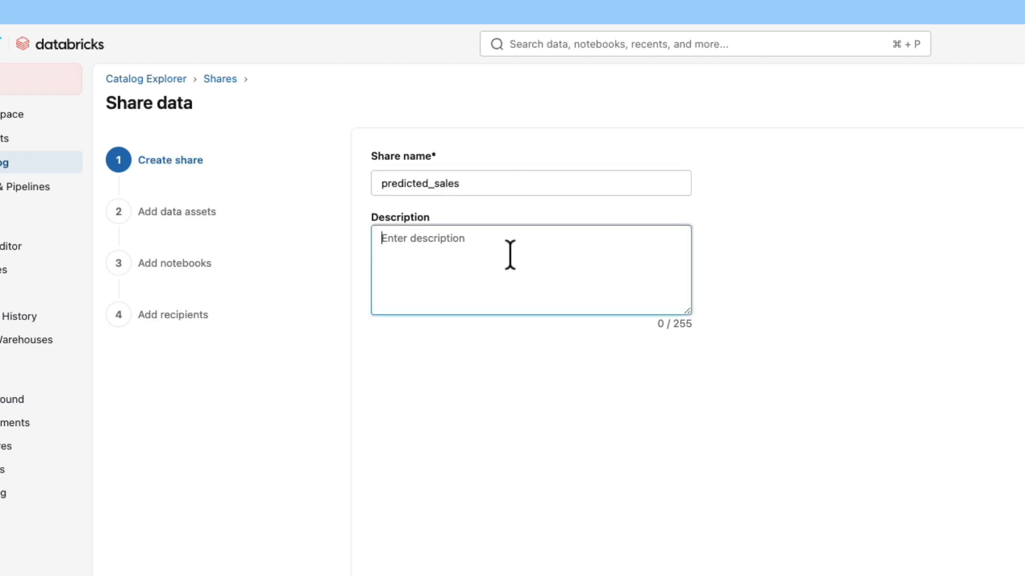
{"action": "type", "text": "Predicted Sales Data"}
{"action": "left_click", "coordinate": [954, 547]}
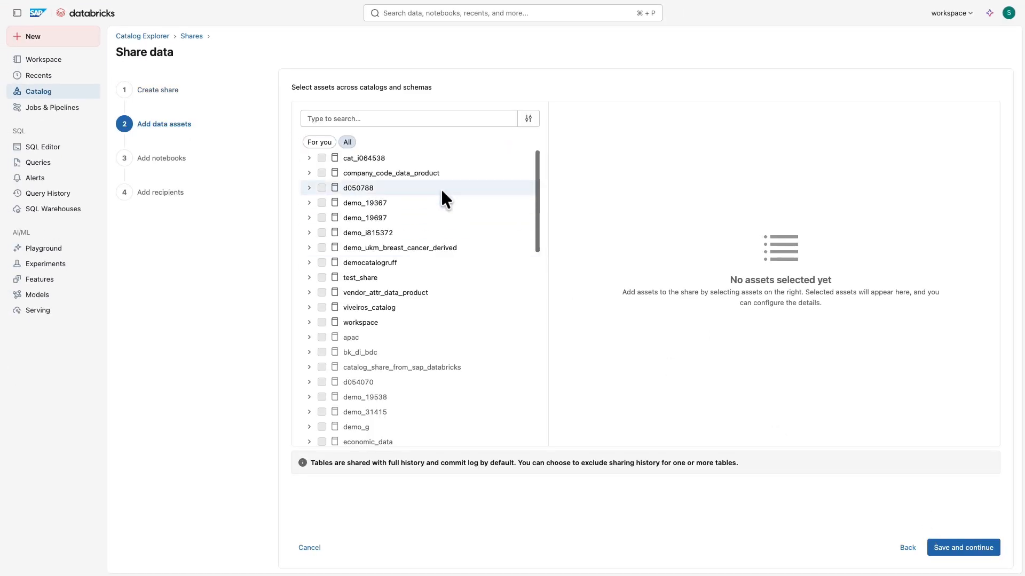
- Find the predicted_sales table in workspace.default and save it as the share's data asset
{"action": "left_click", "coordinate": [372, 118]}
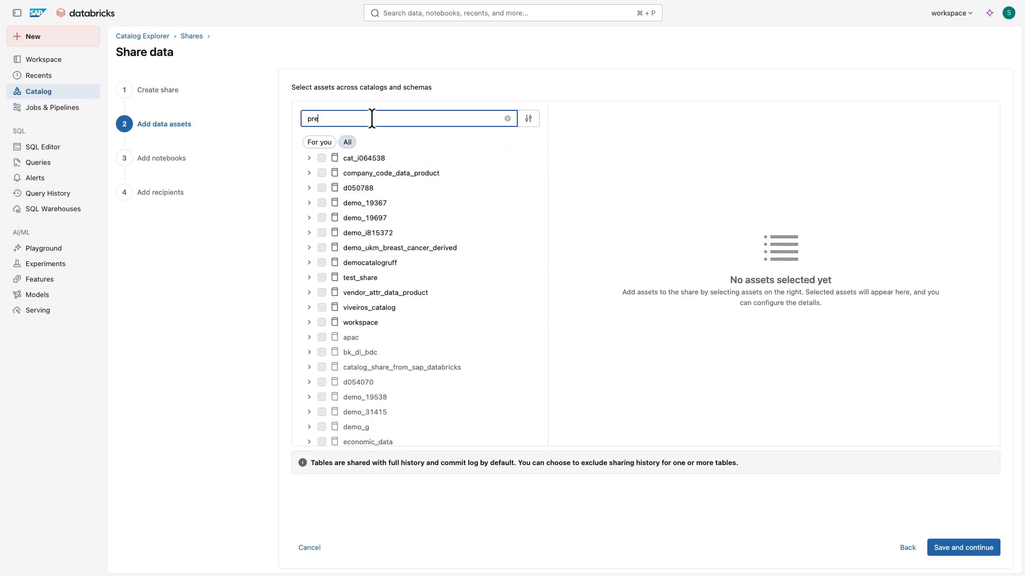
{"action": "type", "text": "predicted_sales"}
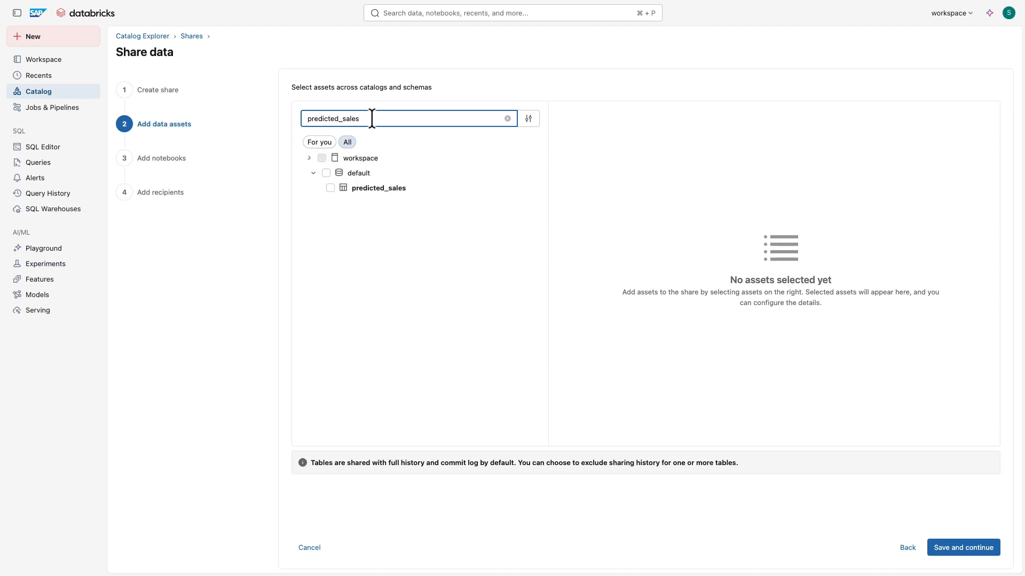
{"action": "left_click", "coordinate": [330, 188]}
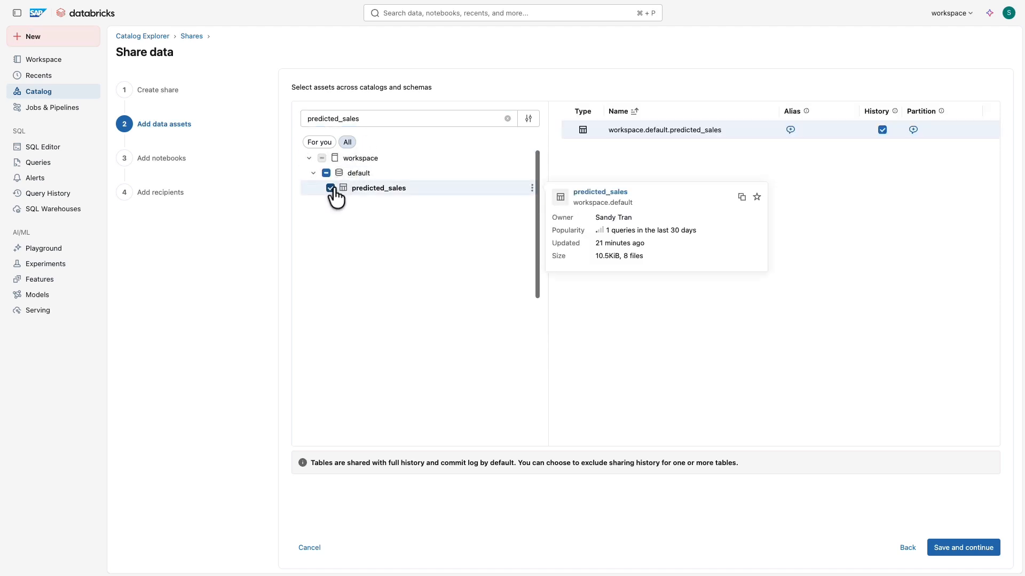
{"action": "left_click", "coordinate": [982, 547]}
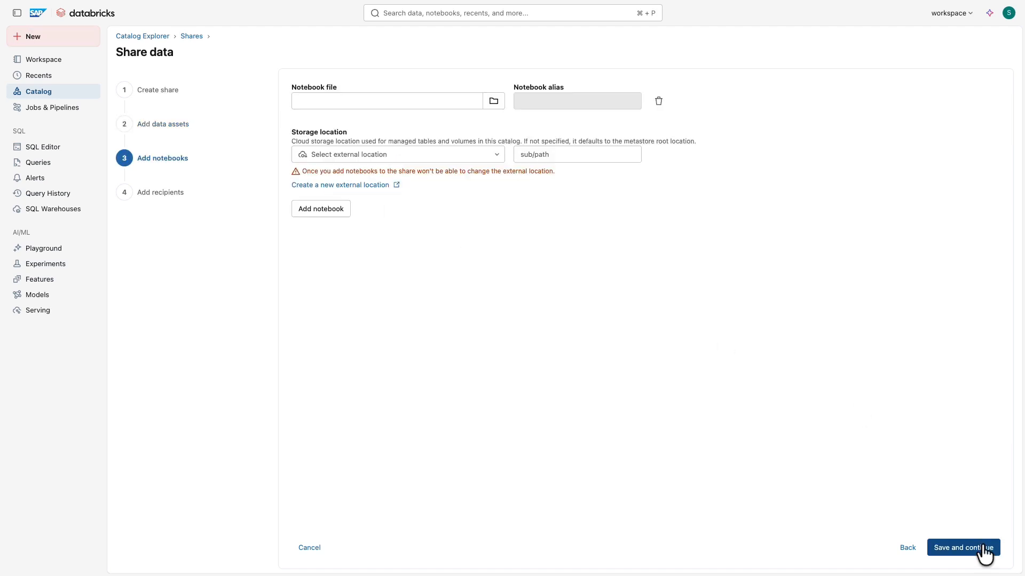
- Continue without adding notebooks, choose sap-business-data-cloud as the recipient, and share the data
{"action": "left_click", "coordinate": [982, 548]}
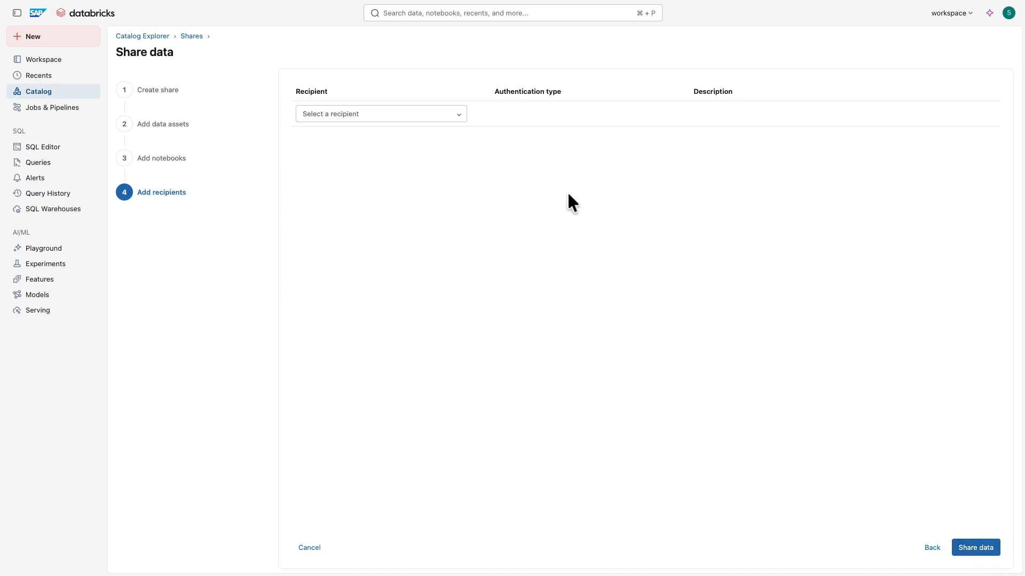
{"action": "left_click", "coordinate": [462, 118]}
{"action": "left_click", "coordinate": [446, 134]}
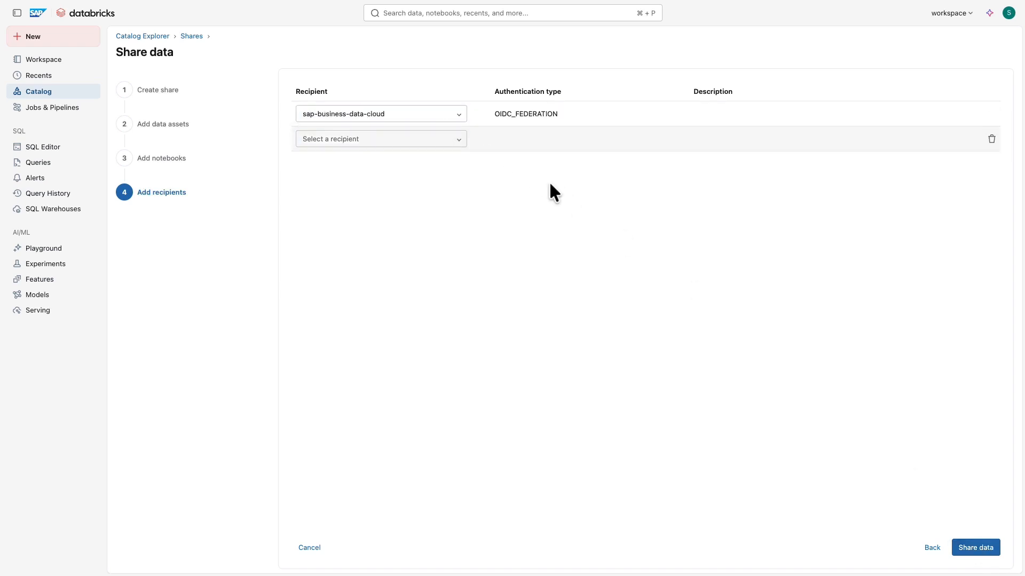
{"action": "left_click", "coordinate": [993, 550]}
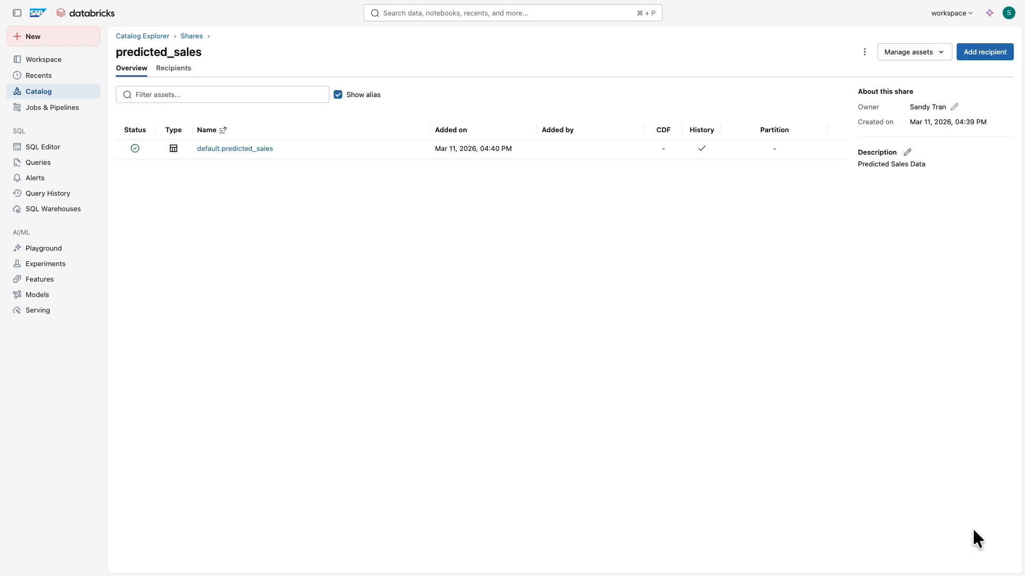
- Open the workspace notebook Demo - Publish Data Product and review its package installation, share name, share creation and CSN schema cells
{"action": "left_click", "coordinate": [79, 60]}
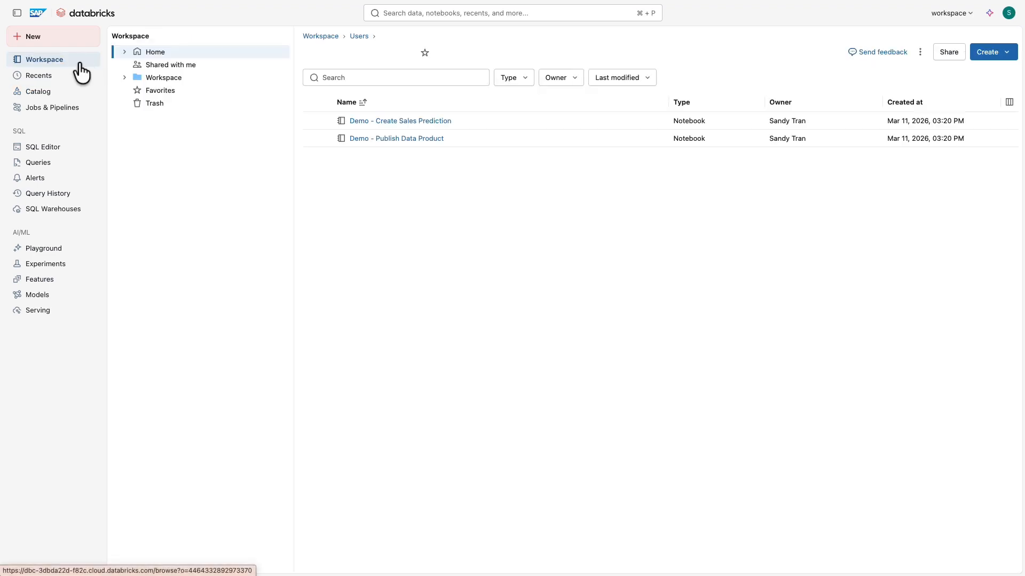
{"action": "left_click", "coordinate": [387, 139]}
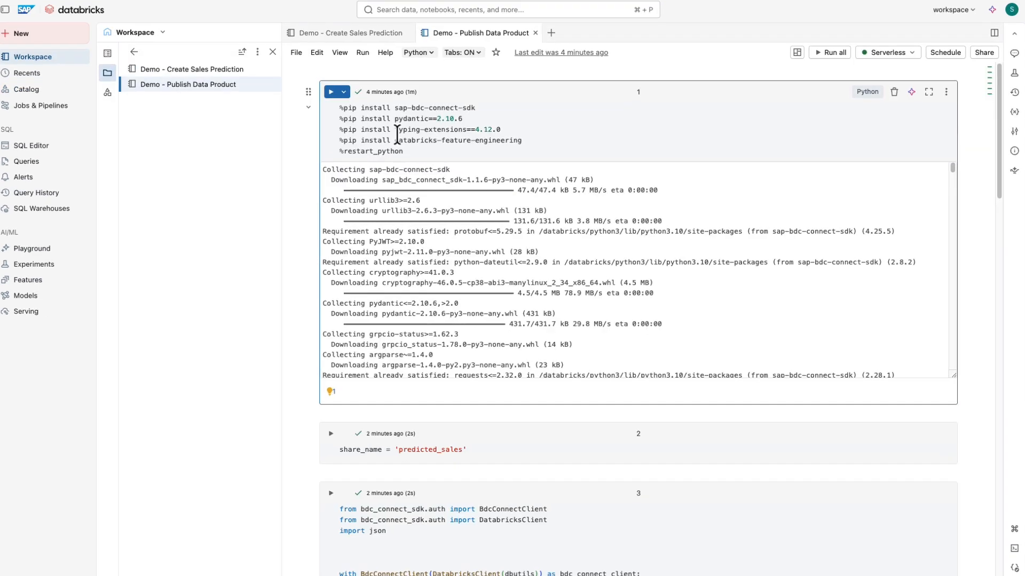
{"action": "scroll", "coordinate": [247, 90], "scroll_direction": "down", "scroll_amount": 7}
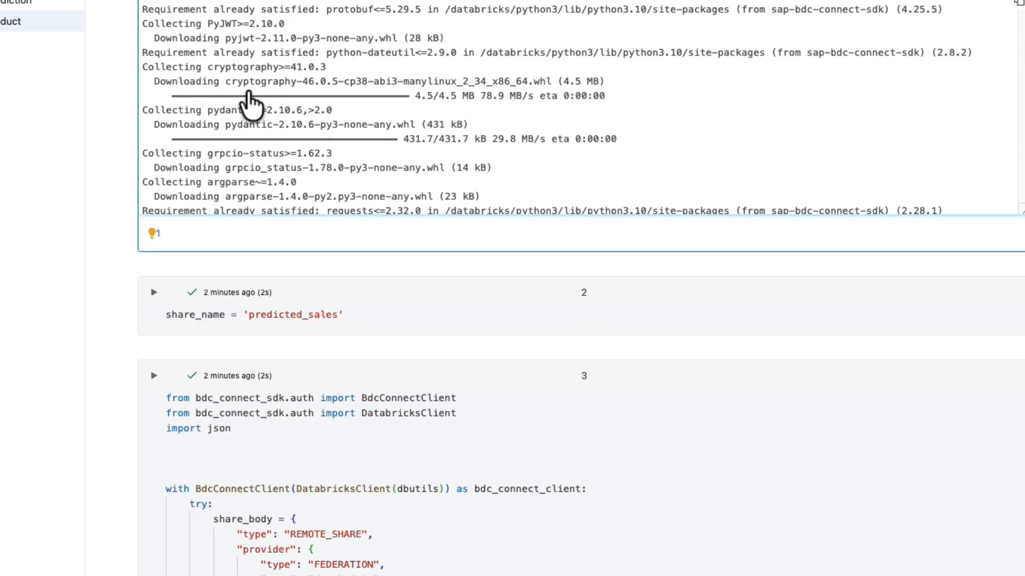
{"action": "scroll", "coordinate": [246, 96], "scroll_direction": "down", "scroll_amount": 1}
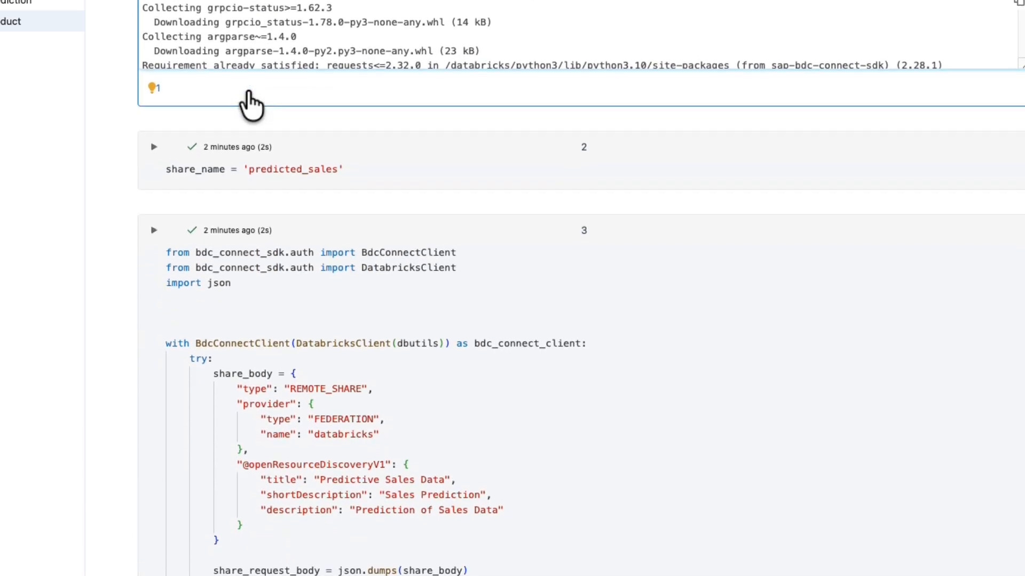
{"action": "left_click", "coordinate": [357, 165]}
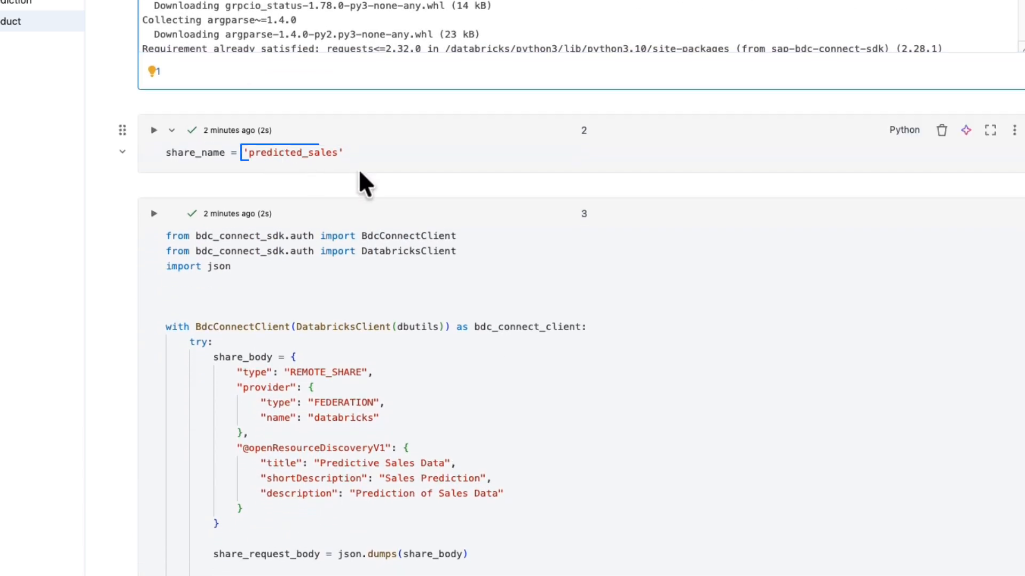
{"action": "scroll", "coordinate": [357, 166], "scroll_direction": "down", "scroll_amount": 2}
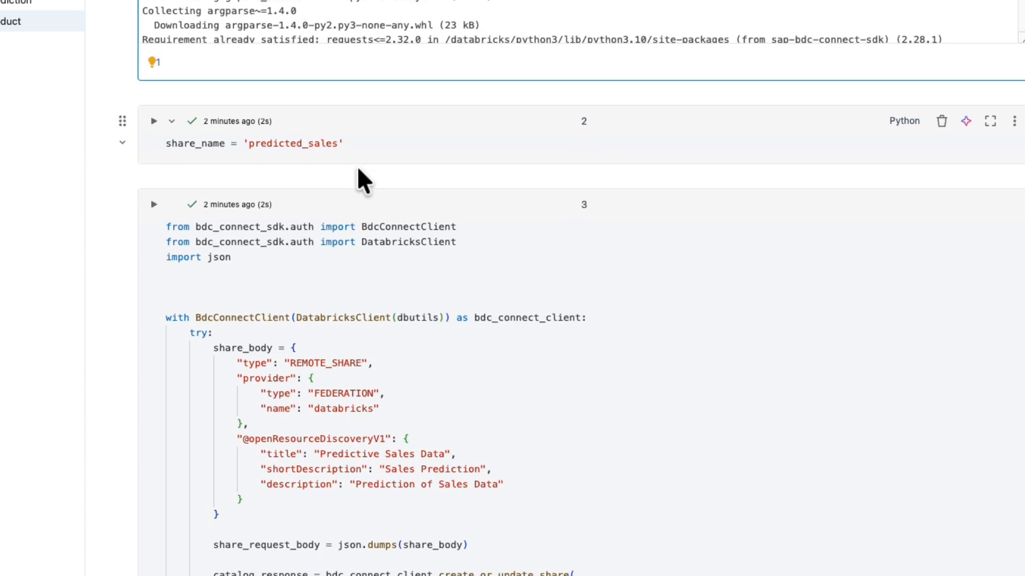
{"action": "scroll", "coordinate": [357, 165], "scroll_direction": "down", "scroll_amount": 5}
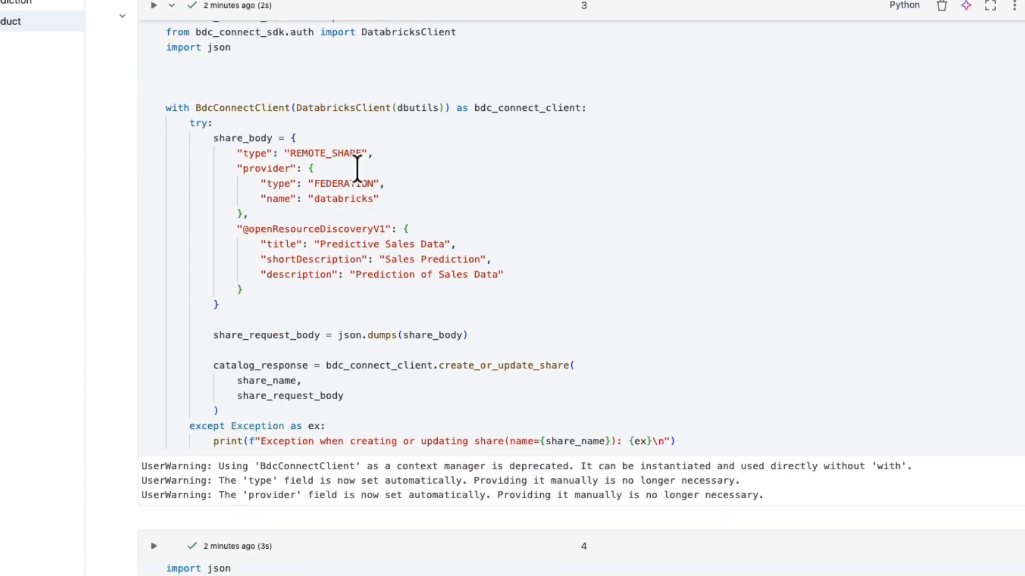
{"action": "scroll", "coordinate": [357, 169], "scroll_direction": "down", "scroll_amount": 10}
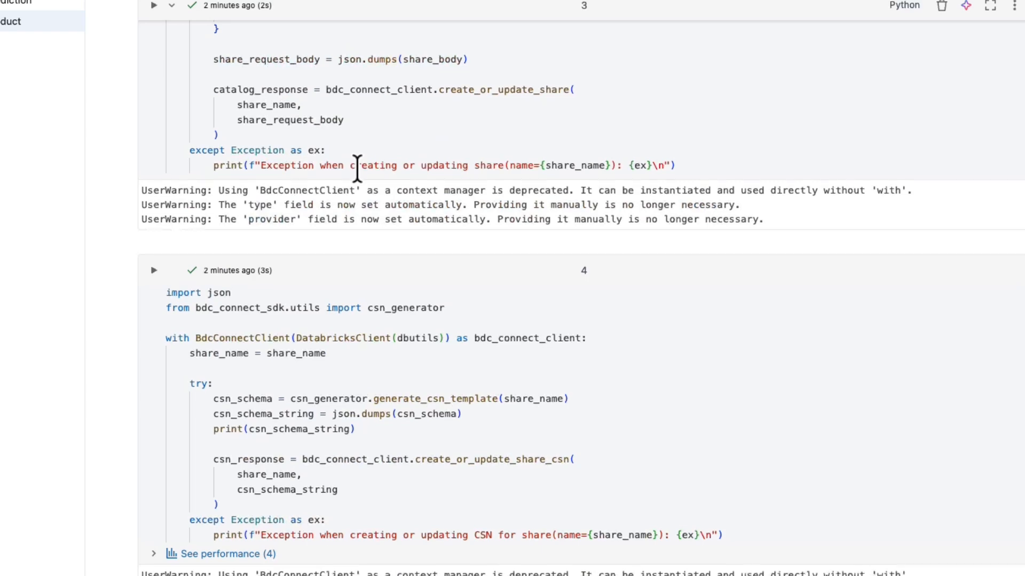
{"action": "scroll", "coordinate": [357, 168], "scroll_direction": "down", "scroll_amount": 2}
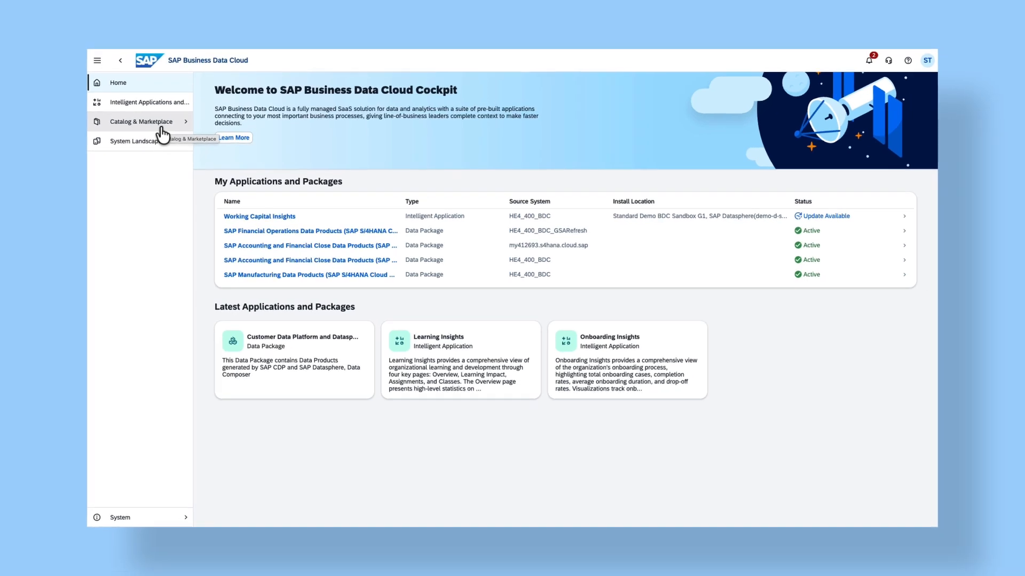
- In SAP Business Data Cloud Cockpit, search the catalog and marketplace for predicted_sales and open the Predictive Sales Data data product
{"action": "left_click", "coordinate": [161, 127]}
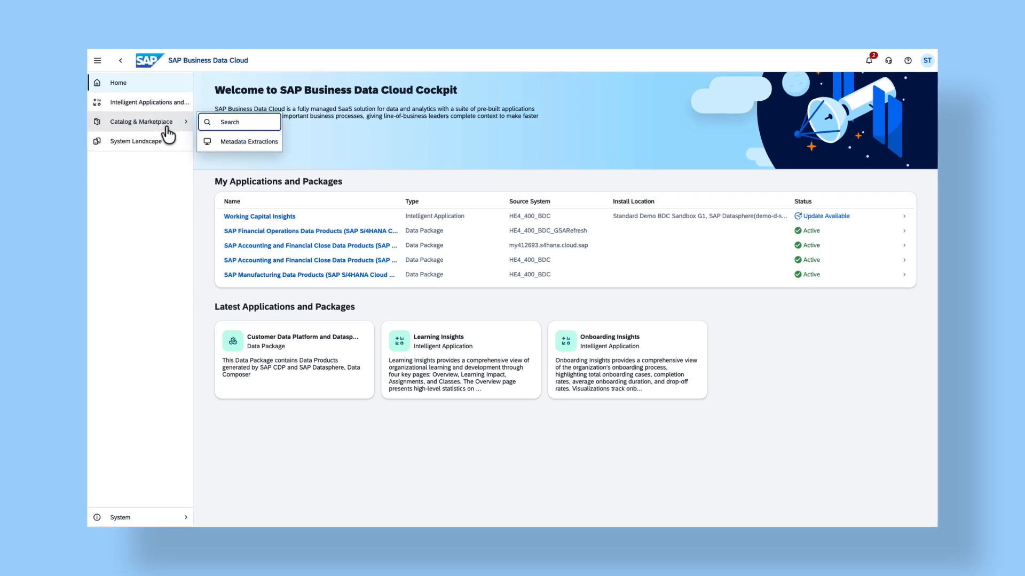
{"action": "left_click", "coordinate": [226, 130]}
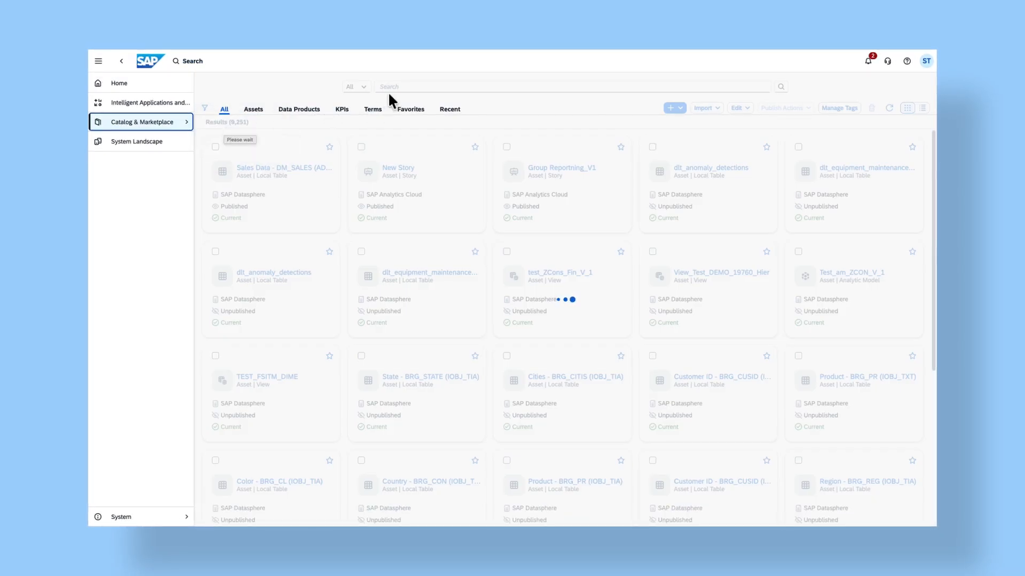
{"action": "left_click", "coordinate": [391, 87]}
{"action": "type", "text": "predicted_sales"}
{"action": "key", "text": "Return"}
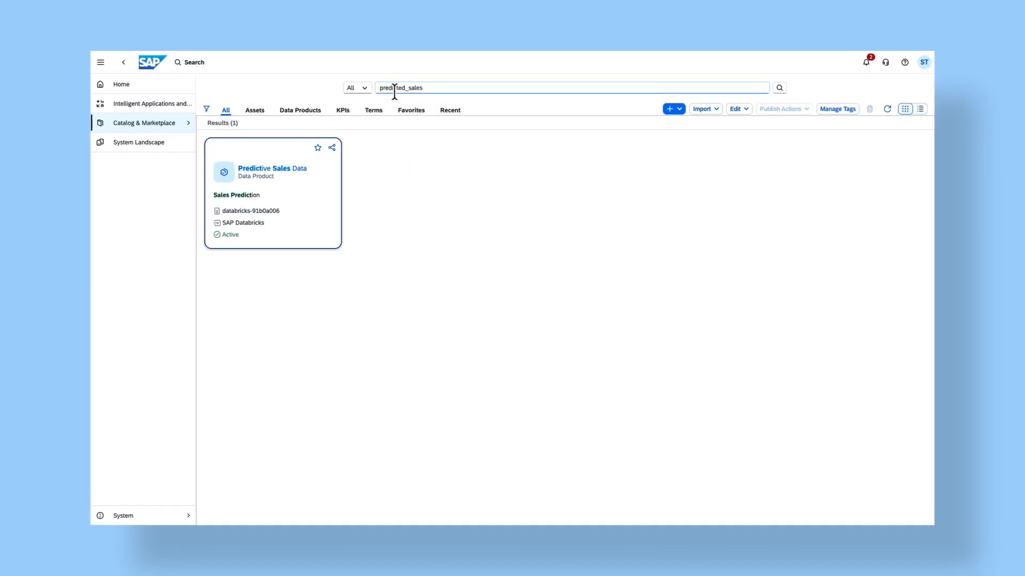
{"action": "left_click", "coordinate": [325, 192]}
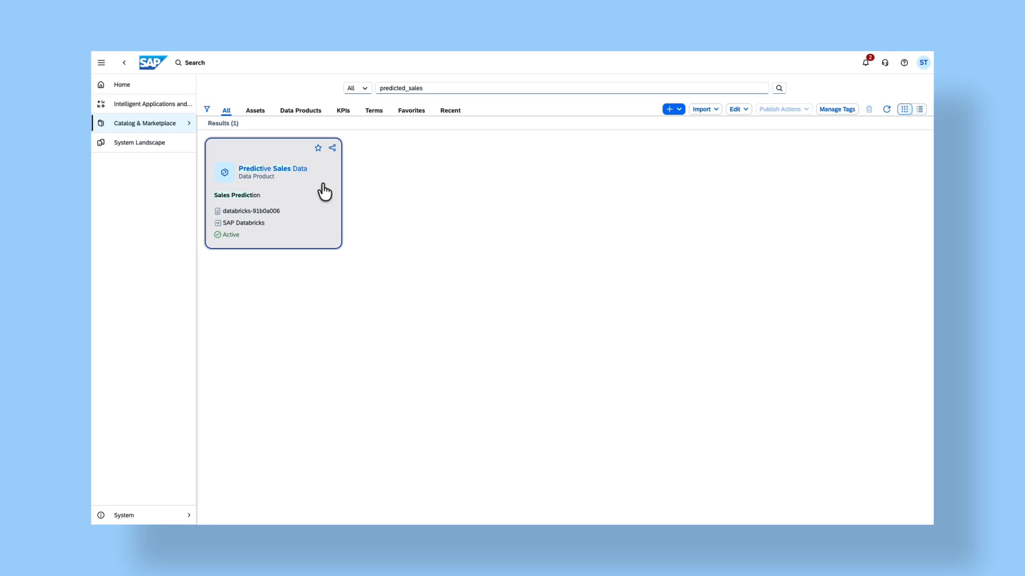